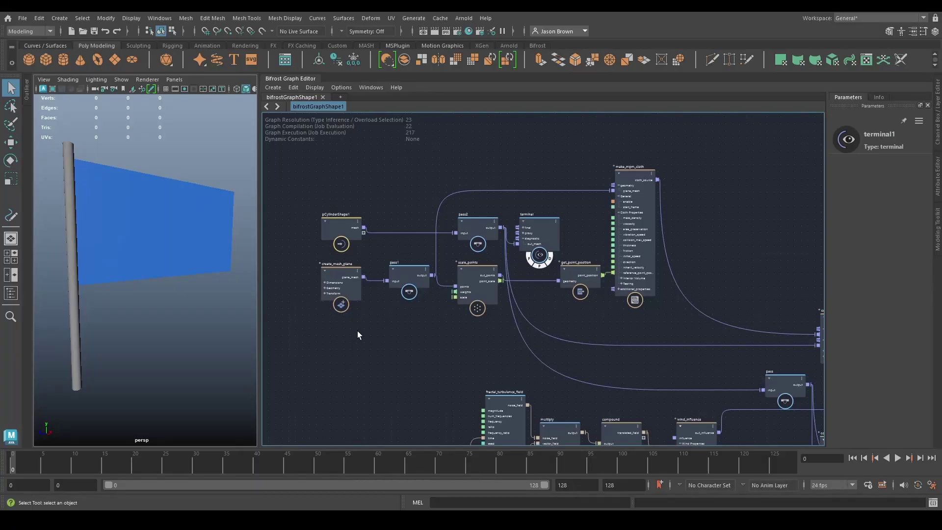
# Step: Play the flag simulation, stop it and return to the start frame
pyautogui.click(898, 458)
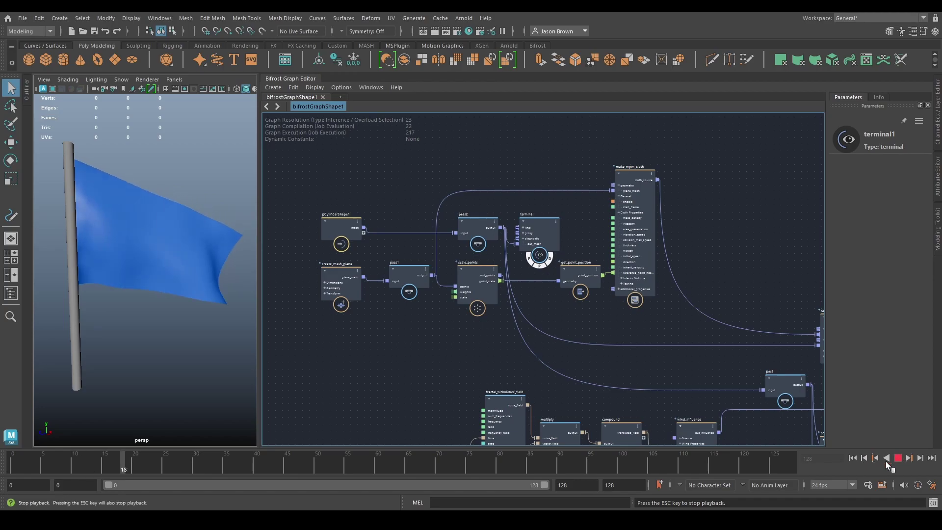
pyautogui.click(898, 458)
pyautogui.click(853, 458)
# Step: Rename the pCylinderShape1 input node as flagpole
pyautogui.keyDown('alt'); pyautogui.moveTo(383, 297); pyautogui.dragTo(476, 330, button='middle'); pyautogui.keyUp('alt')
pyautogui.scroll(5, 431, 313)
pyautogui.keyDown('alt'); pyautogui.moveTo(460, 286); pyautogui.dragTo(460, 305, button='middle'); pyautogui.keyUp('alt')
pyautogui.click(423, 243)
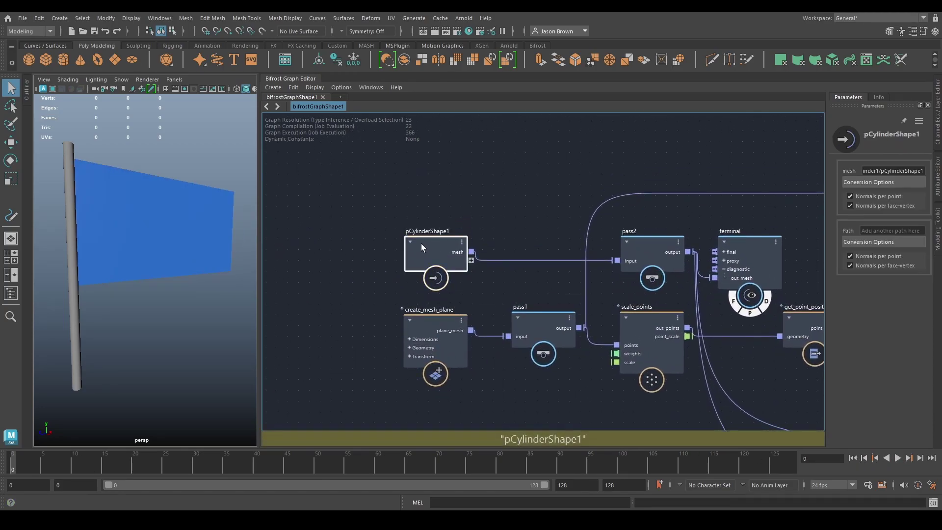
pyautogui.keyDown('alt'); pyautogui.moveTo(473, 215); pyautogui.dragTo(448, 216, button='middle'); pyautogui.keyUp('alt')
pyautogui.doubleClick(381, 232)
pyautogui.write('flagpole')
pyautogui.press('Return')
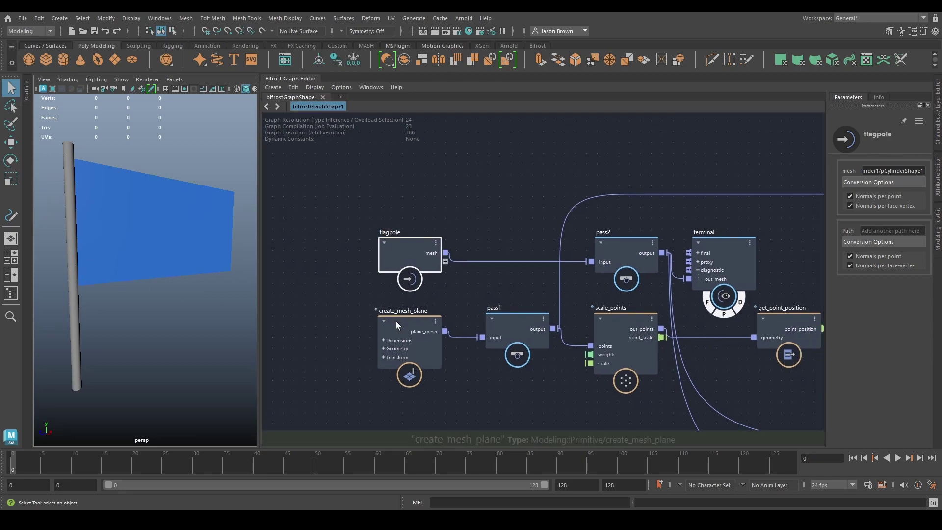
# Step: Select the create_mesh_plane node, enlarge the viewport and display the wireframe over the shaded flag
pyautogui.click(395, 319)
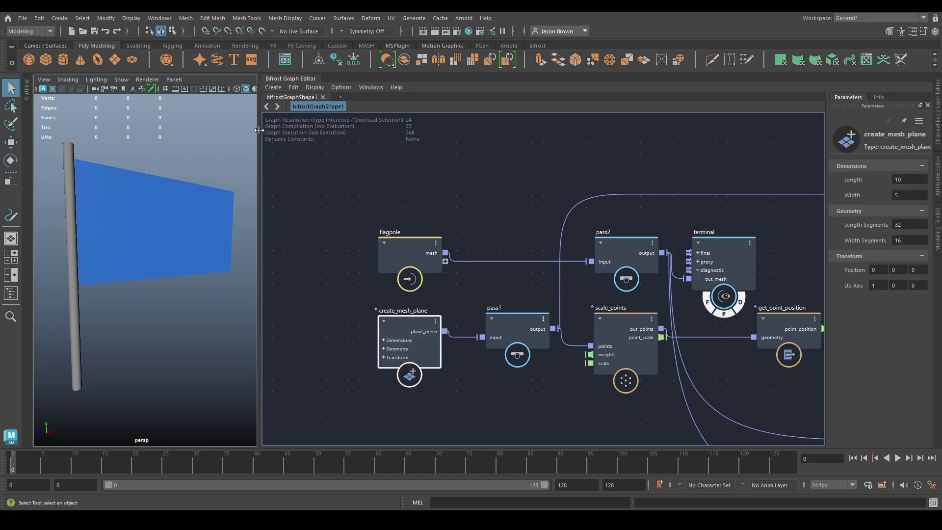
pyautogui.moveTo(259, 129); pyautogui.dragTo(331, 129)
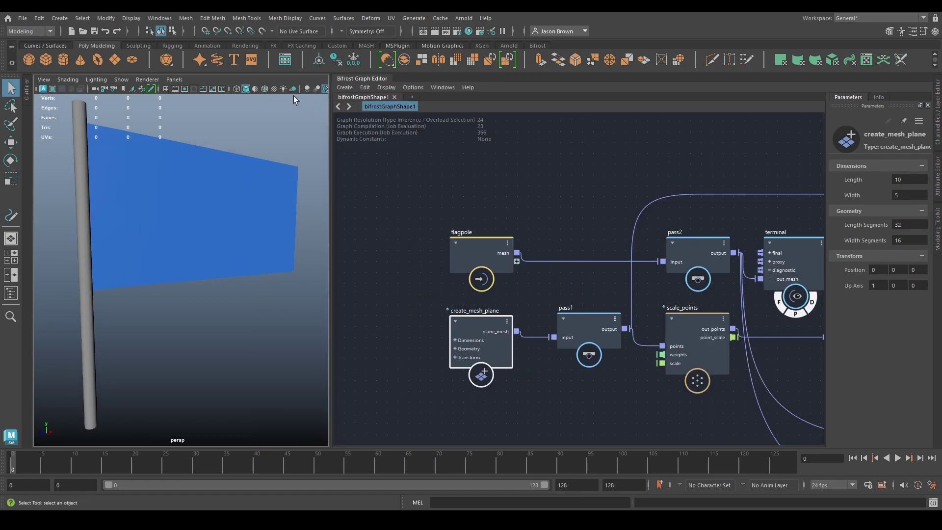
pyautogui.click(262, 89)
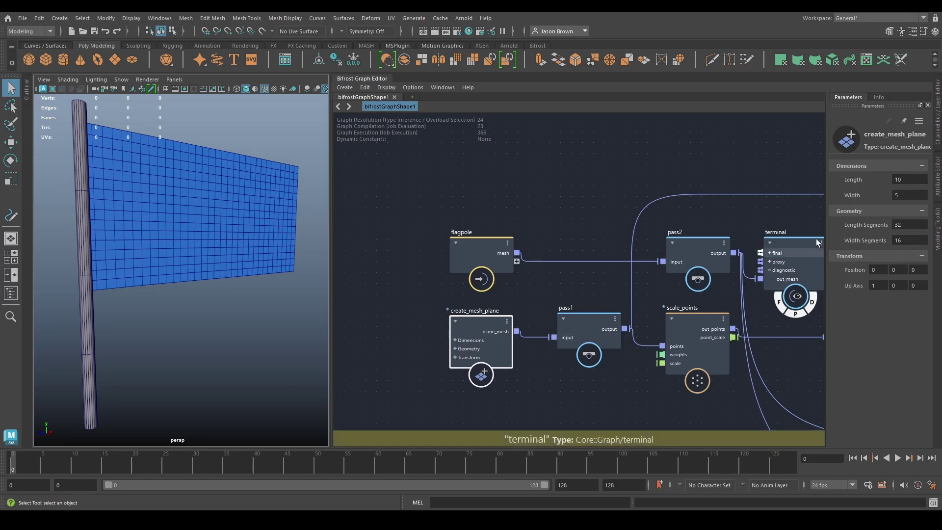
pyautogui.keyDown('alt'); pyautogui.moveTo(216, 241); pyautogui.dragTo(201, 240); pyautogui.keyUp('alt')
pyautogui.scroll(-2, 593, 318)
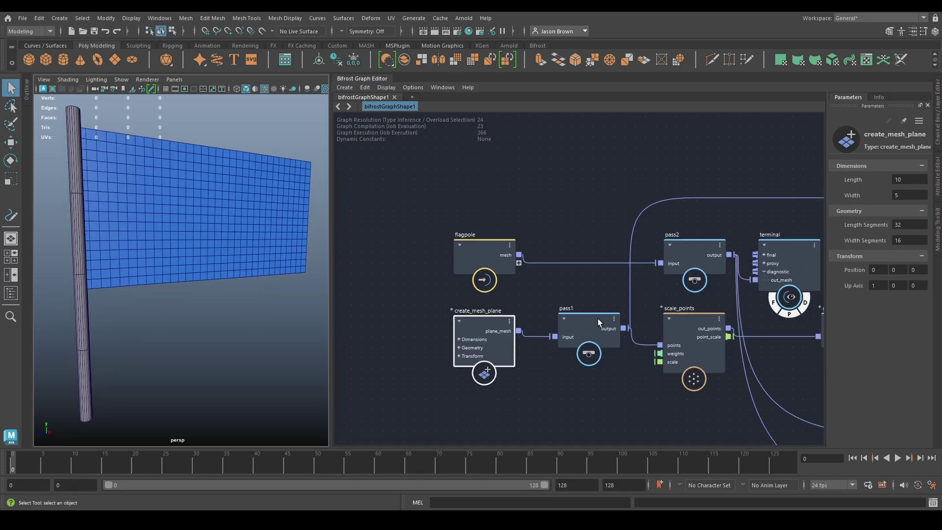
# Step: Examine the scale_points and get_point_position nodes that feed the cloth's reference point positions
pyautogui.keyDown('alt'); pyautogui.moveTo(729, 349); pyautogui.dragTo(514, 315, button='middle'); pyautogui.keyUp('alt')
pyautogui.scroll(1, 515, 319)
pyautogui.click(452, 298)
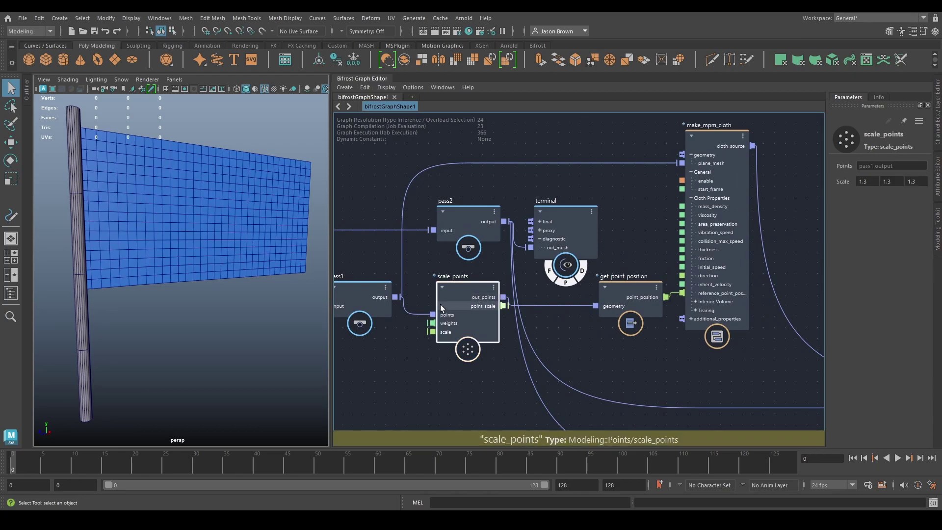
pyautogui.click(635, 296)
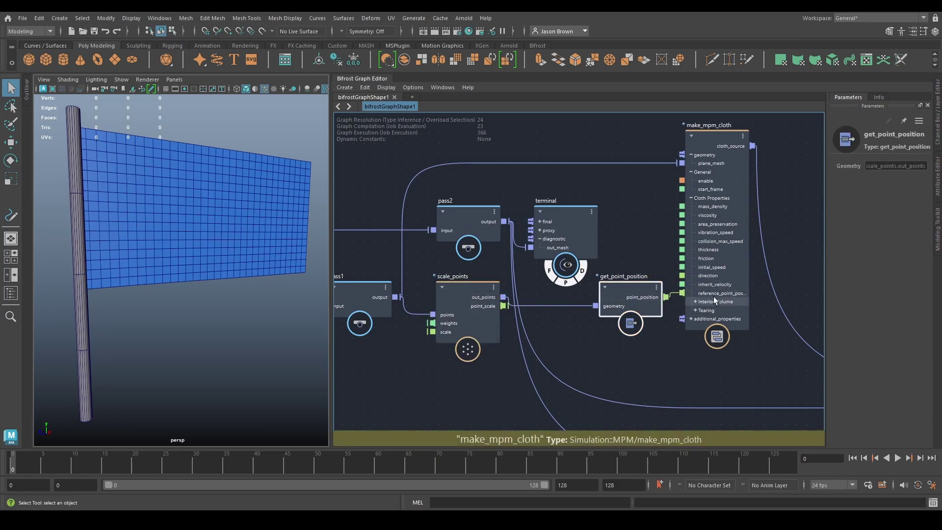
pyautogui.keyDown('alt'); pyautogui.moveTo(648, 325); pyautogui.dragTo(676, 349, button='middle'); pyautogui.keyUp('alt')
# Step: Set the Bounds Shape of the constrain_mpm node to Bounding_Box, widening the parameter area to read its options
pyautogui.moveTo(605, 272); pyautogui.dragTo(604, 248)
pyautogui.moveTo(649, 357); pyautogui.dragTo(290, 190, button='middle')
pyautogui.moveTo(674, 242); pyautogui.dragTo(626, 265, button='middle')
pyautogui.moveTo(637, 267); pyautogui.dragTo(627, 226)
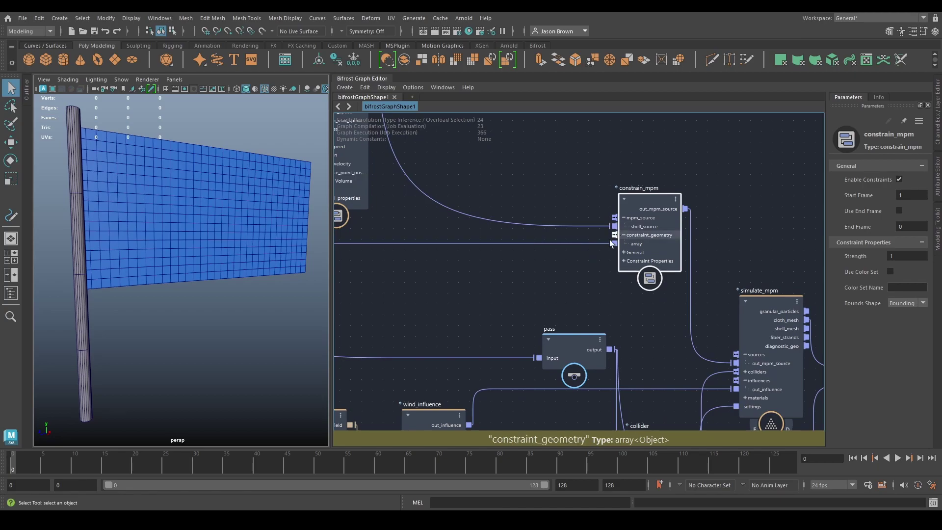
pyautogui.moveTo(629, 289); pyautogui.dragTo(648, 294, button='middle')
pyautogui.moveTo(196, 273)
pyautogui.keyDown('alt'); pyautogui.mouseDown()
pyautogui.moveTo(183, 276)
pyautogui.moveTo(211, 275)
pyautogui.mouseUp(); pyautogui.keyUp('alt')
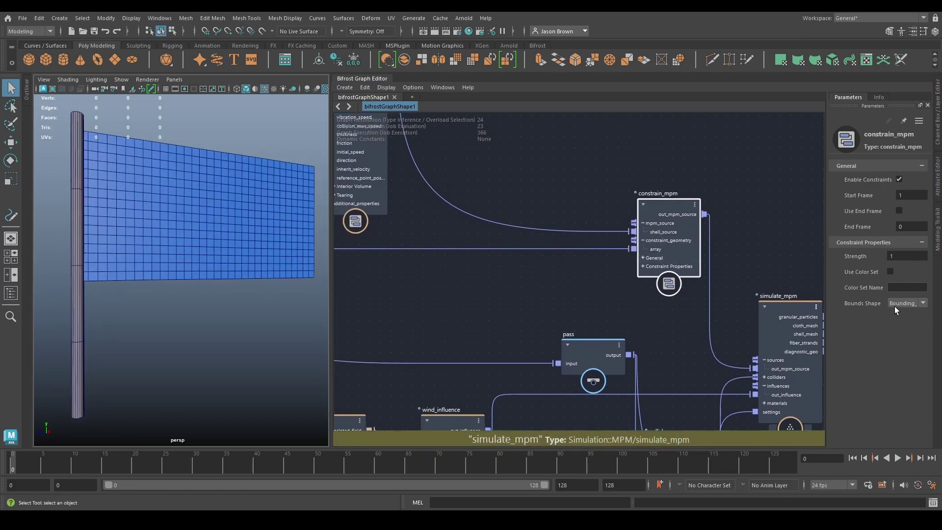
pyautogui.moveTo(826, 287); pyautogui.dragTo(743, 289)
pyautogui.click(841, 301)
pyautogui.click(841, 319)
pyautogui.click(835, 306)
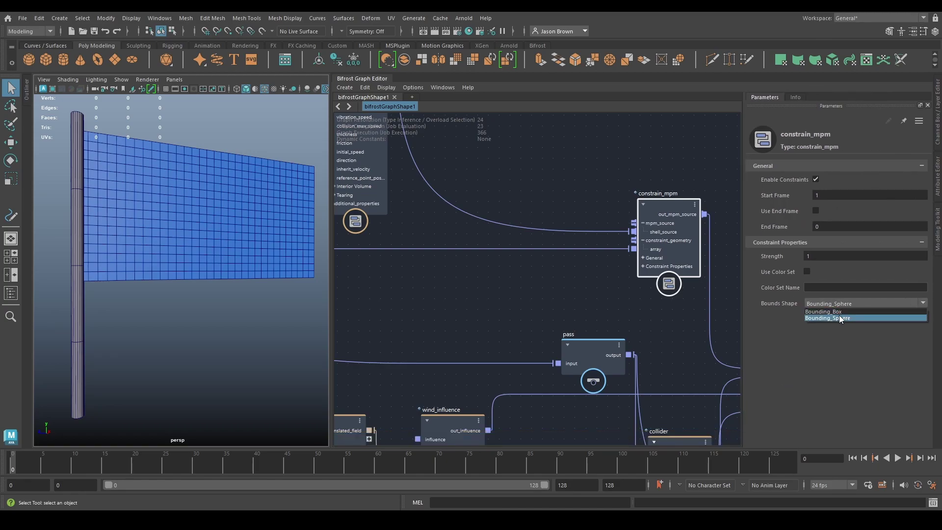
pyautogui.click(834, 310)
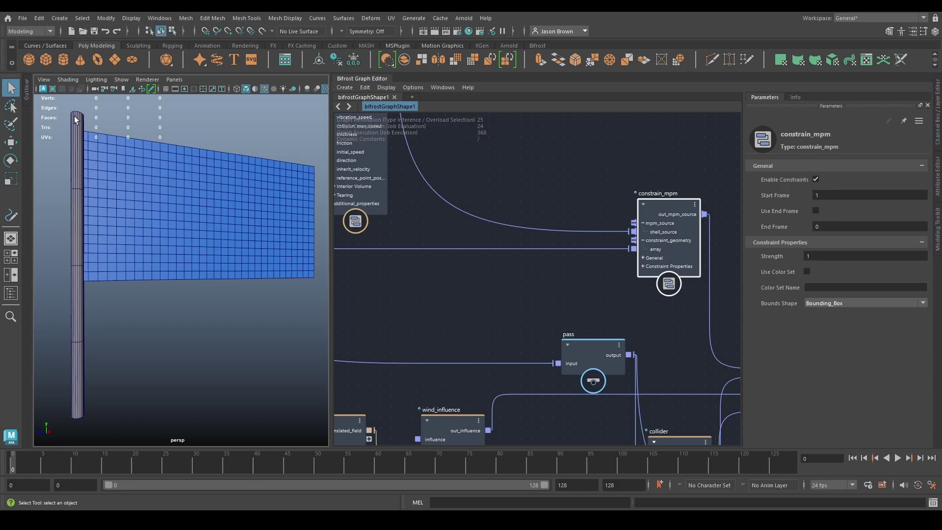
# Step: Trace the flagpole mesh through its pass node to the collider node and examine the collider's parameters
pyautogui.keyDown('alt'); pyautogui.moveTo(555, 311); pyautogui.dragTo(551, 281, button='middle'); pyautogui.keyUp('alt')
pyautogui.moveTo(547, 305); pyautogui.dragTo(547, 292)
pyautogui.keyDown('alt'); pyautogui.moveTo(513, 246); pyautogui.dragTo(722, 311, button='middle'); pyautogui.keyUp('alt')
pyautogui.keyDown('alt'); pyautogui.moveTo(454, 299); pyautogui.dragTo(346, 261, button='middle'); pyautogui.keyUp('alt')
pyautogui.moveTo(486, 290); pyautogui.dragTo(463, 329)
pyautogui.keyDown('alt'); pyautogui.moveTo(504, 288); pyautogui.dragTo(326, 183, button='middle'); pyautogui.keyUp('alt')
pyautogui.keyDown('alt'); pyautogui.moveTo(519, 252); pyautogui.dragTo(522, 238, button='middle'); pyautogui.keyUp('alt')
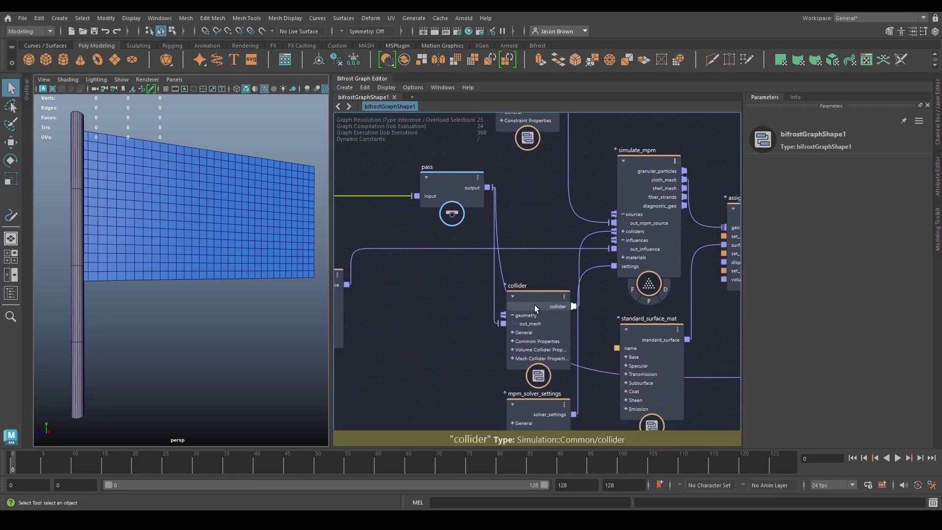
pyautogui.click(535, 305)
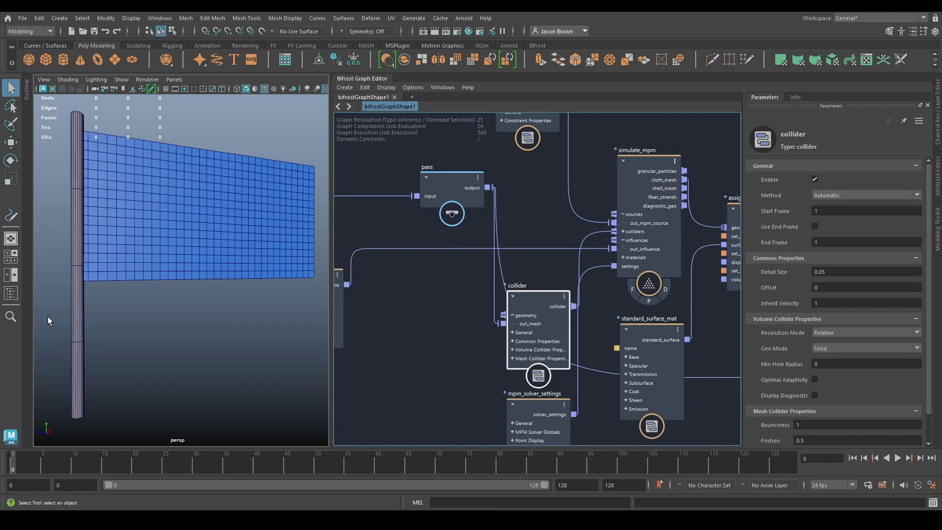
# Step: Look over the wind field nodes and the parameters of the mpm_solver_settings node
pyautogui.scroll(-2, 485, 274)
pyautogui.keyDown('alt'); pyautogui.moveTo(485, 279); pyautogui.dragTo(882, 312, button='middle'); pyautogui.keyUp('alt')
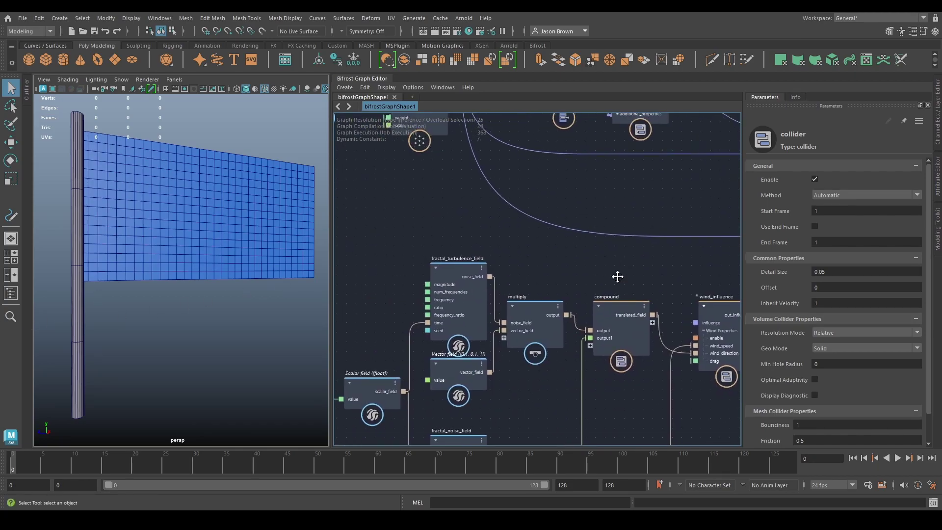
pyautogui.keyDown('alt'); pyautogui.moveTo(612, 260); pyautogui.dragTo(633, 354, button='middle'); pyautogui.keyUp('alt')
pyautogui.moveTo(510, 164); pyautogui.dragTo(397, 225, button='middle')
pyautogui.moveTo(507, 266); pyautogui.dragTo(513, 250, button='middle')
pyautogui.moveTo(515, 364)
pyautogui.mouseDown()
pyautogui.moveTo(510, 296)
pyautogui.moveTo(510, 367)
pyautogui.mouseUp()
pyautogui.moveTo(509, 360); pyautogui.dragTo(509, 268, button='middle')
pyautogui.click(503, 364)
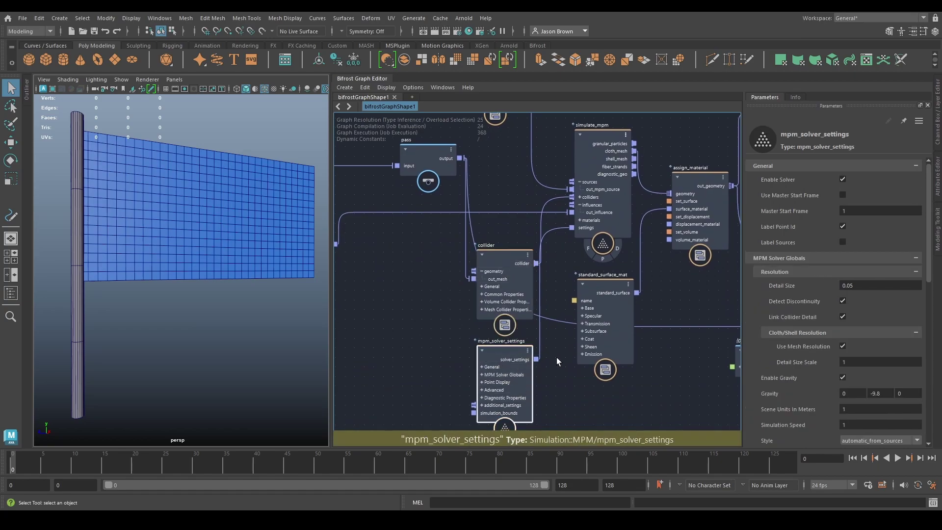
# Step: Examine the simulate_mpm and constrain_mpm nodes, then the cloth, volume and tearing properties of make_mpm_cloth
pyautogui.moveTo(623, 235); pyautogui.dragTo(606, 339, button='middle')
pyautogui.click(605, 338)
pyautogui.moveTo(602, 195); pyautogui.dragTo(625, 236, button='middle')
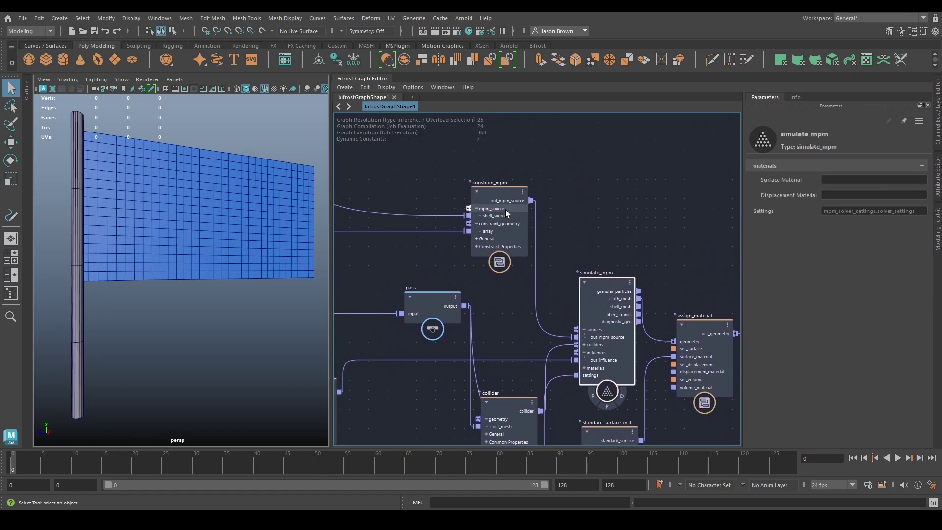
pyautogui.click(507, 211)
pyautogui.moveTo(556, 220); pyautogui.dragTo(547, 254, button='middle')
pyautogui.click(544, 253)
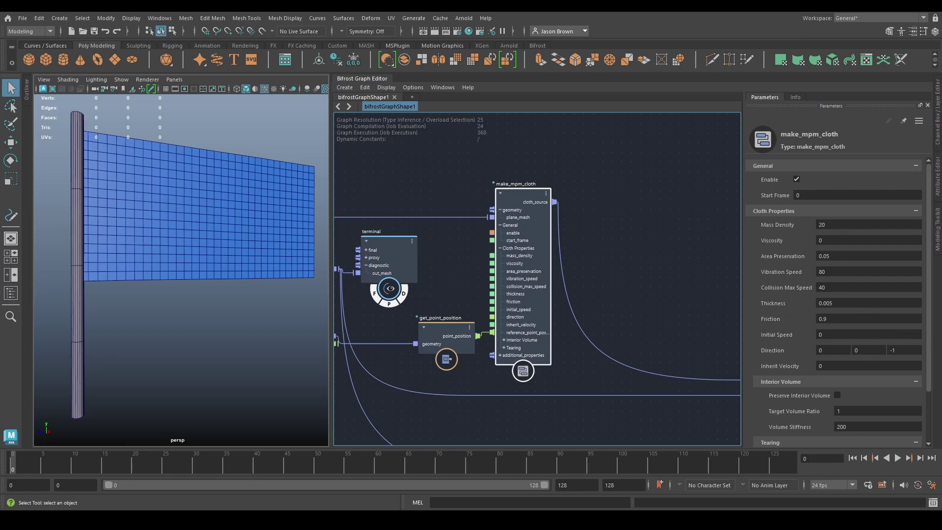
pyautogui.scroll(-3, 814, 341)
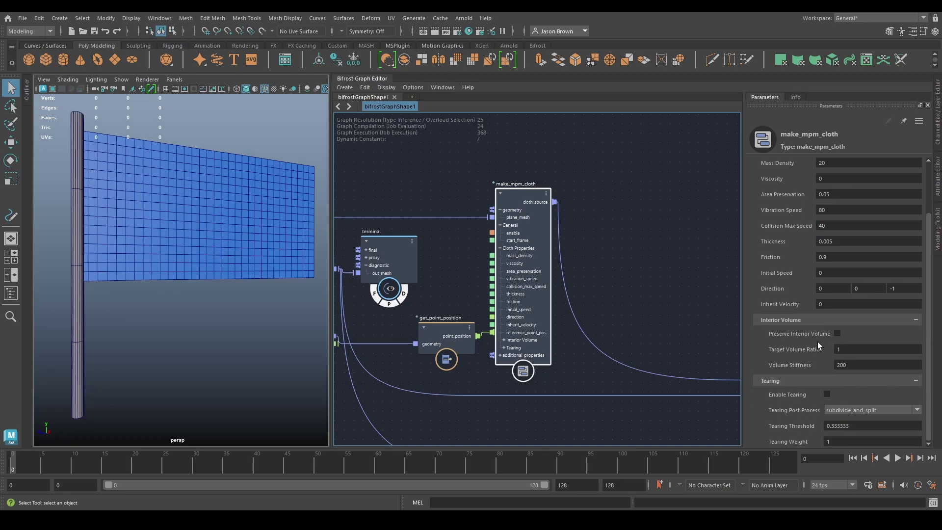
pyautogui.scroll(3, 845, 401)
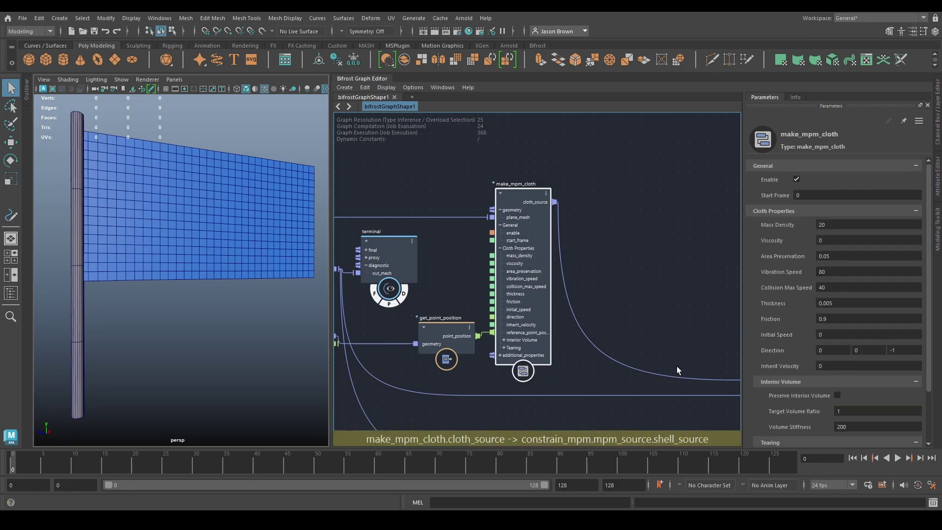
# Step: Disconnect the wind_influence node's out_influence from the influences input of simulate_mpm
pyautogui.scroll(-4, 600, 358)
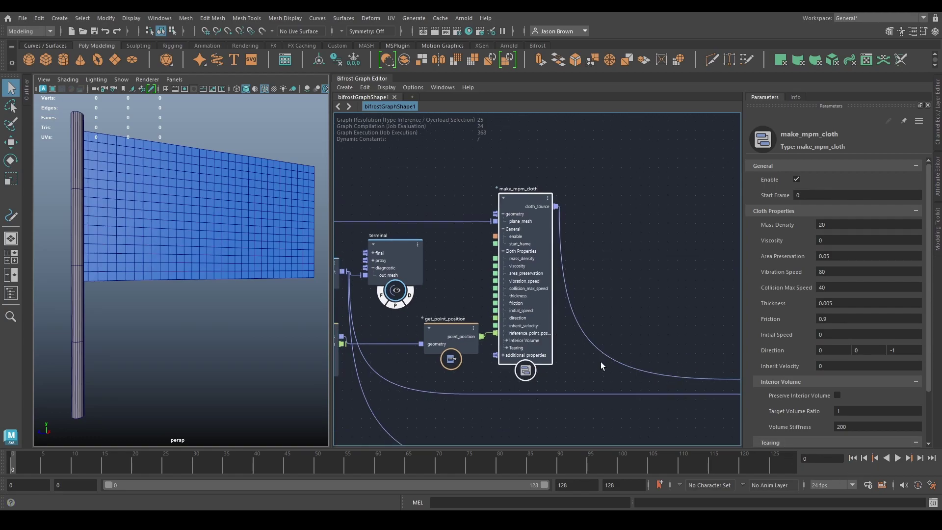
pyautogui.moveTo(620, 362); pyautogui.dragTo(594, 183, button='middle')
pyautogui.moveTo(589, 289); pyautogui.dragTo(691, 176, button='middle')
pyautogui.scroll(8, 679, 301)
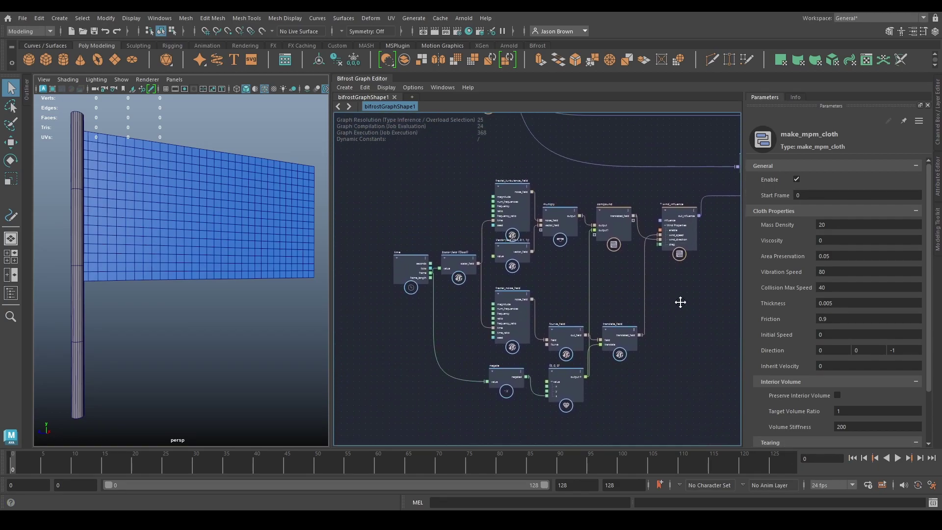
pyautogui.scroll(1, 588, 284)
pyautogui.moveTo(492, 248)
pyautogui.mouseDown()
pyautogui.moveTo(519, 238)
pyautogui.moveTo(518, 247)
pyautogui.moveTo(494, 248)
pyautogui.mouseUp()
pyautogui.moveTo(545, 253); pyautogui.dragTo(391, 302, button='middle')
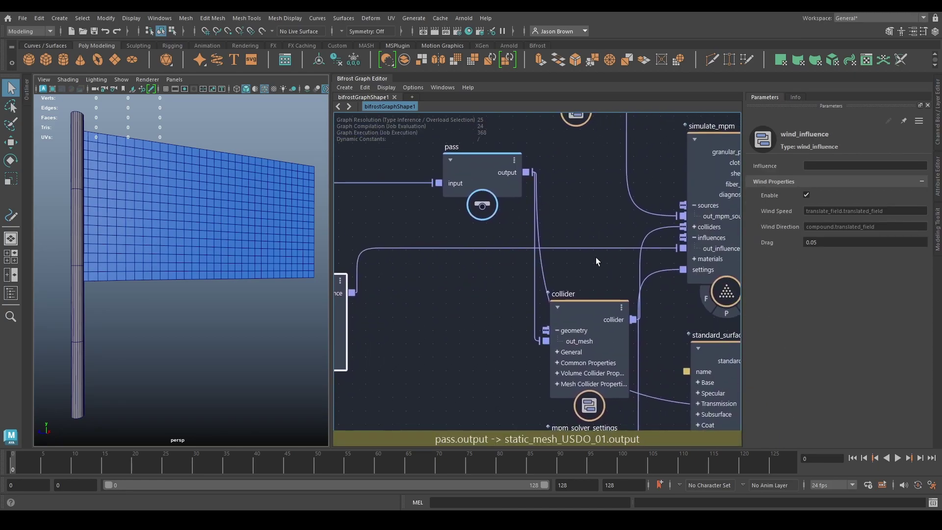
pyautogui.moveTo(624, 249); pyautogui.dragTo(423, 330)
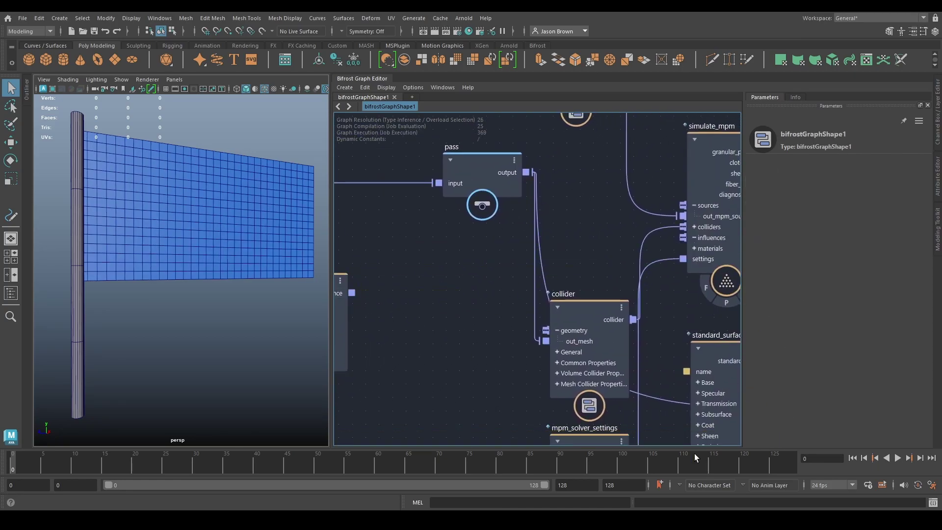
# Step: Play the simulation without wind, view the flag from another side and return to the start frame
pyautogui.click(898, 458)
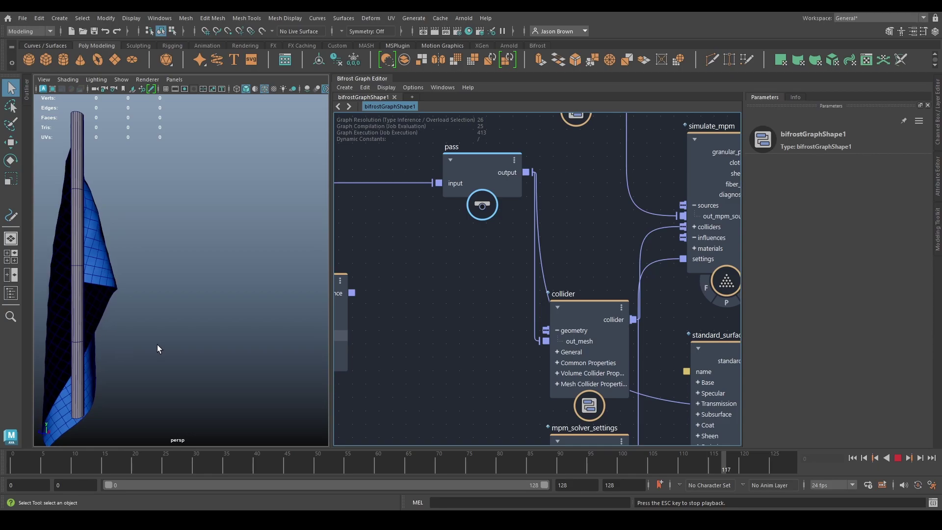
pyautogui.keyDown('alt'); pyautogui.moveTo(157, 345); pyautogui.dragTo(38, 347); pyautogui.keyUp('alt')
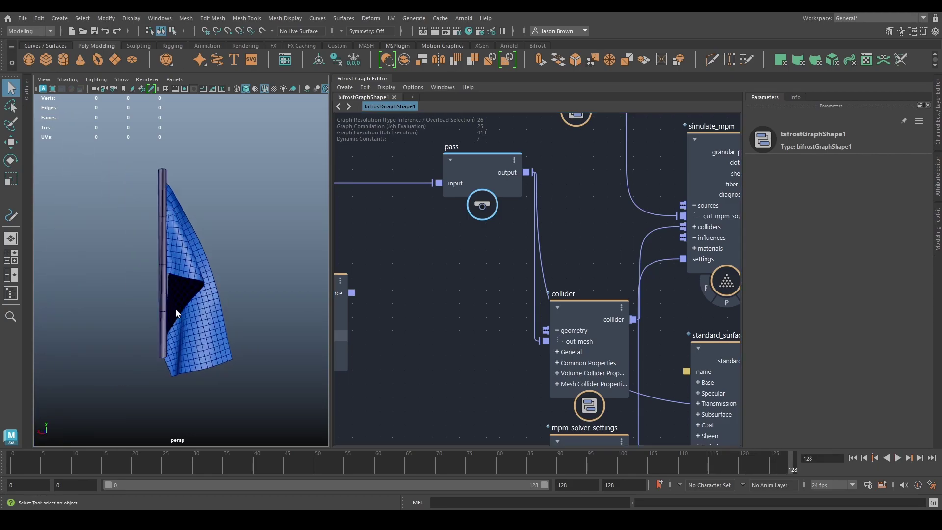
pyautogui.click(852, 458)
pyautogui.scroll(-2, 591, 295)
pyautogui.keyDown('alt'); pyautogui.moveTo(501, 291); pyautogui.dragTo(629, 295, button='middle'); pyautogui.keyUp('alt')
pyautogui.keyDown('alt'); pyautogui.moveTo(206, 277); pyautogui.dragTo(342, 278); pyautogui.keyUp('alt')
pyautogui.keyDown('alt'); pyautogui.moveTo(262, 274); pyautogui.dragTo(260, 282, button='middle'); pyautogui.keyUp('alt')
pyautogui.keyDown('alt'); pyautogui.moveTo(261, 281); pyautogui.dragTo(278, 283, button='right'); pyautogui.keyUp('alt')
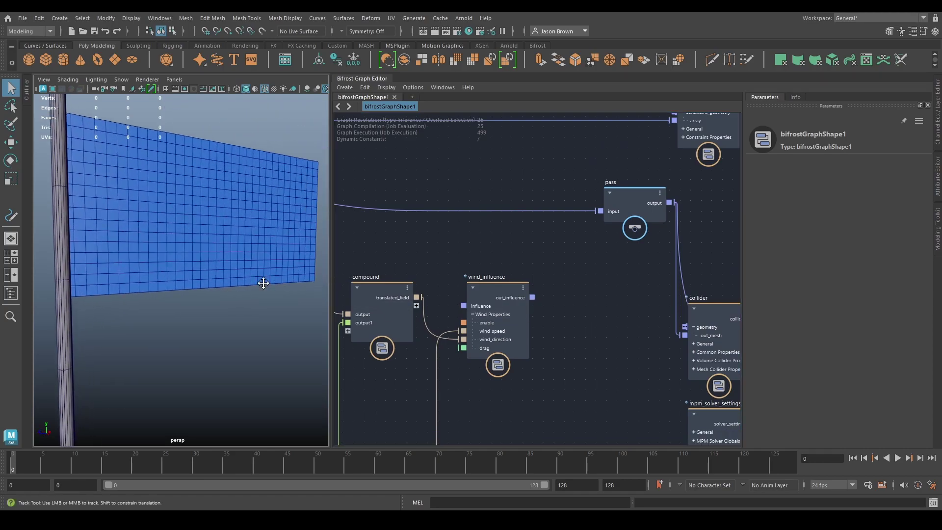
pyautogui.keyDown('alt'); pyautogui.moveTo(264, 283); pyautogui.dragTo(244, 283, button='middle'); pyautogui.keyUp('alt')
pyautogui.scroll(-2, 260, 286)
pyautogui.scroll(2, 241, 288)
pyautogui.moveTo(222, 294)
pyautogui.keyDown('alt'); pyautogui.mouseDown()
pyautogui.moveTo(251, 290)
pyautogui.moveTo(230, 295)
pyautogui.mouseUp(); pyautogui.keyUp('alt')
# Step: Examine how the time node's frame output feeds the scalar_field node of the wind setup
pyautogui.moveTo(390, 325); pyautogui.dragTo(453, 310, button='middle')
pyautogui.moveTo(605, 241); pyautogui.dragTo(659, 231)
pyautogui.moveTo(398, 314); pyautogui.dragTo(763, 245, button='middle')
pyautogui.moveTo(479, 254); pyautogui.dragTo(411, 251)
pyautogui.moveTo(588, 255); pyautogui.dragTo(513, 248)
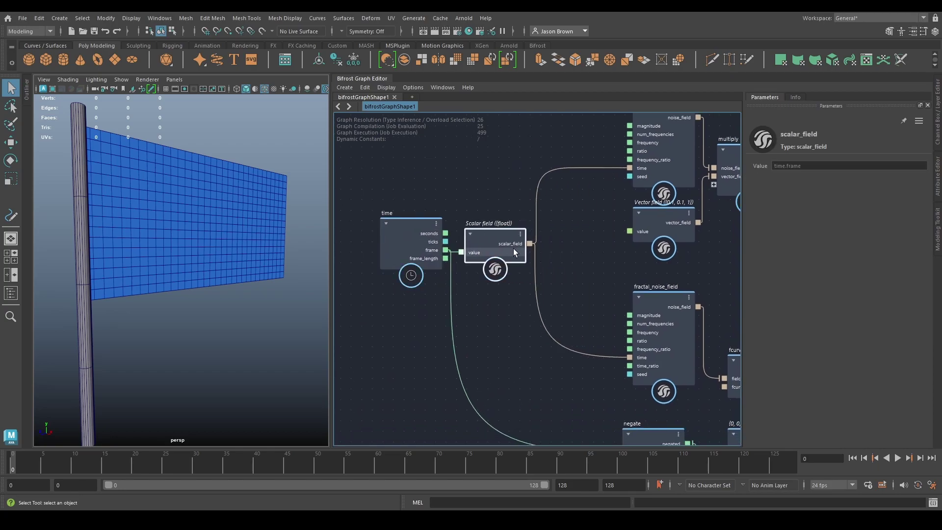
pyautogui.moveTo(553, 244); pyautogui.dragTo(467, 270, button='middle')
# Step: Compare the parameters of the fractal_turbulence_field and fractal_noise_field nodes
pyautogui.click(549, 175)
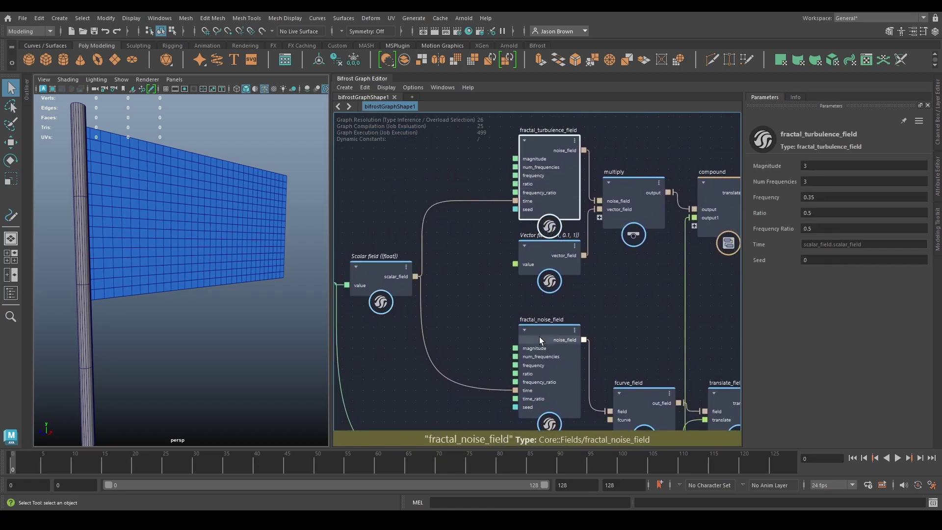
pyautogui.click(540, 339)
pyautogui.moveTo(634, 331); pyautogui.dragTo(580, 317, button='middle')
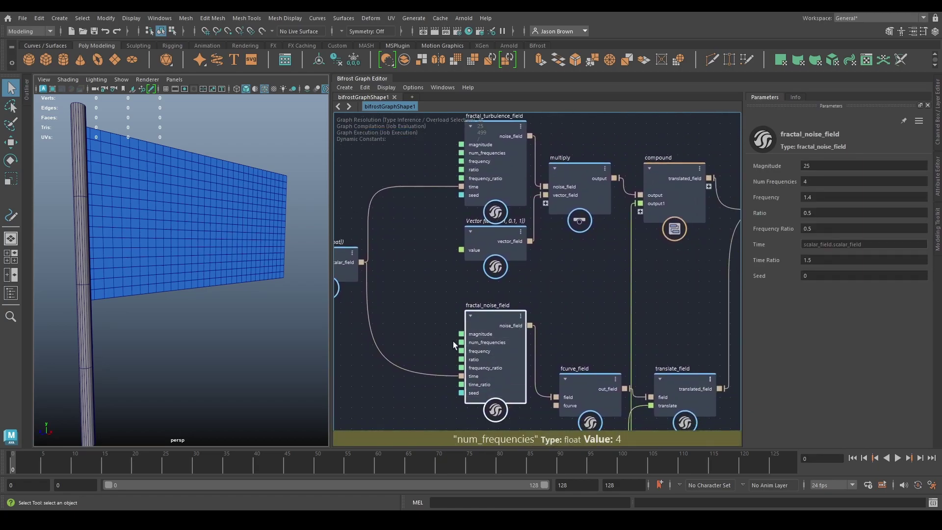
pyautogui.moveTo(542, 287); pyautogui.dragTo(525, 311, button='middle')
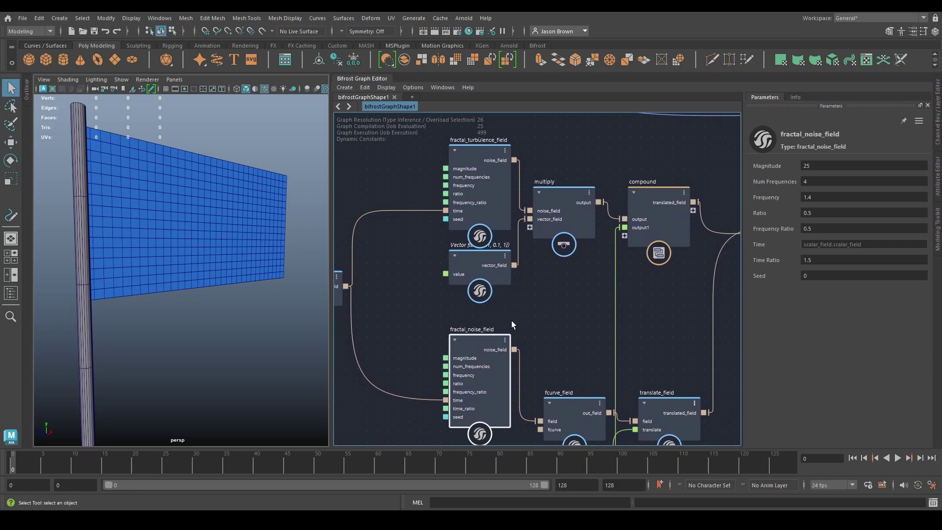
pyautogui.click(487, 181)
pyautogui.click(497, 349)
pyautogui.click(492, 211)
# Step: Check the vector_field node's value and move the node slightly closer to fractal_turbulence_field
pyautogui.moveTo(543, 306); pyautogui.dragTo(540, 300, button='middle')
pyautogui.click(493, 281)
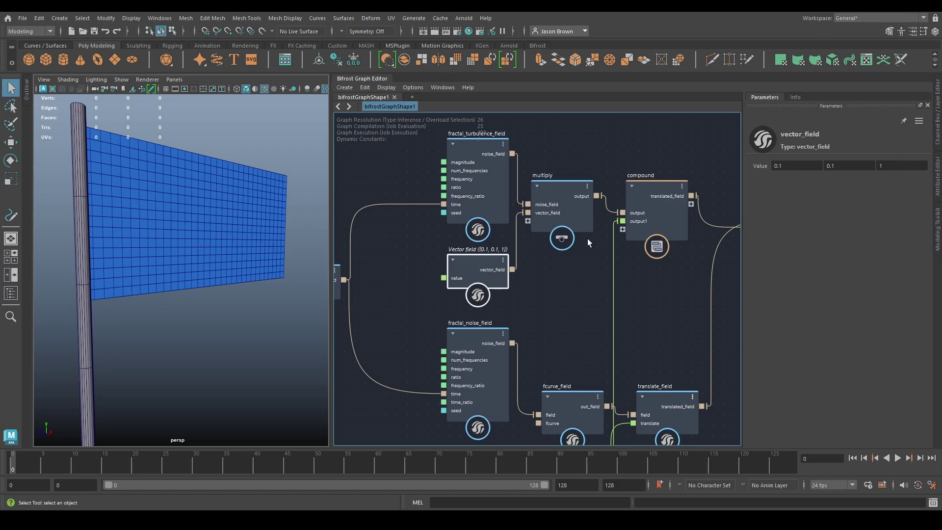
pyautogui.moveTo(485, 270); pyautogui.dragTo(483, 259)
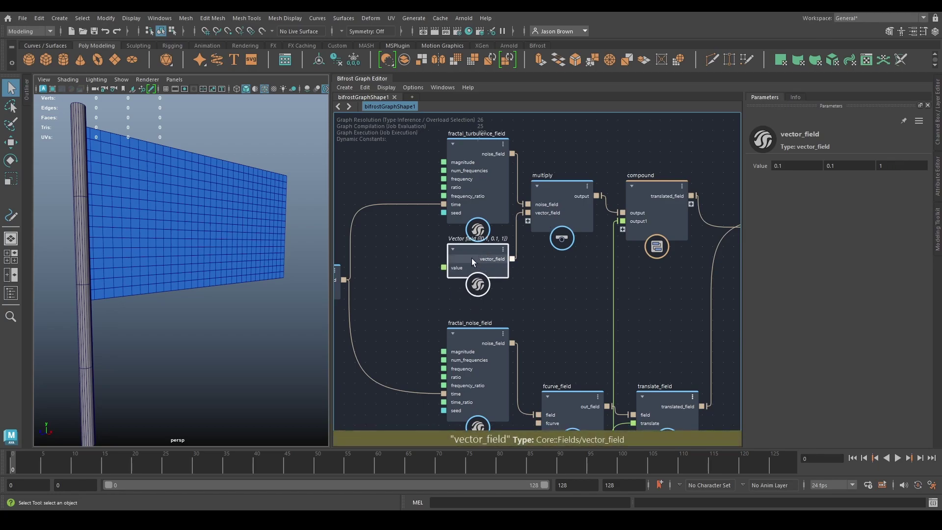
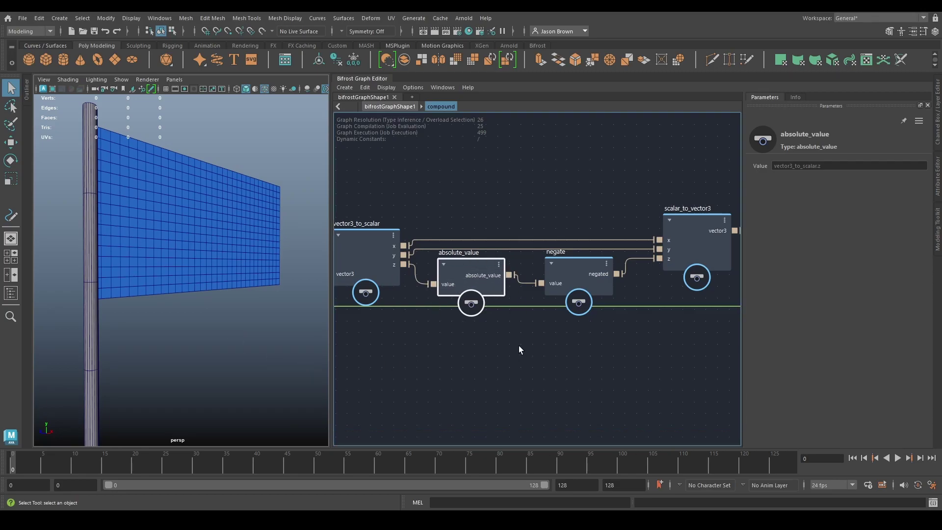
# Step: Examine the absolute_value and negate nodes on the z component in the compound and go back to the parent graph
pyautogui.moveTo(487, 273)
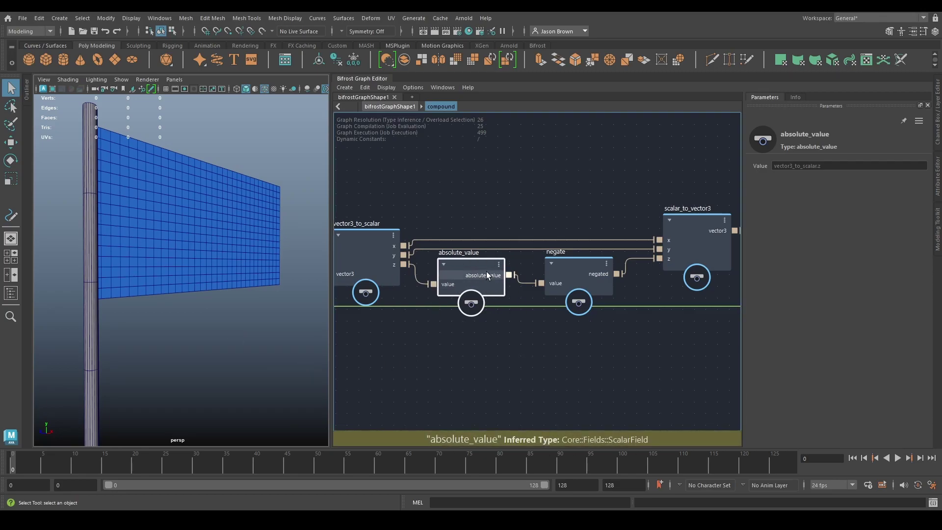
pyautogui.click(577, 278)
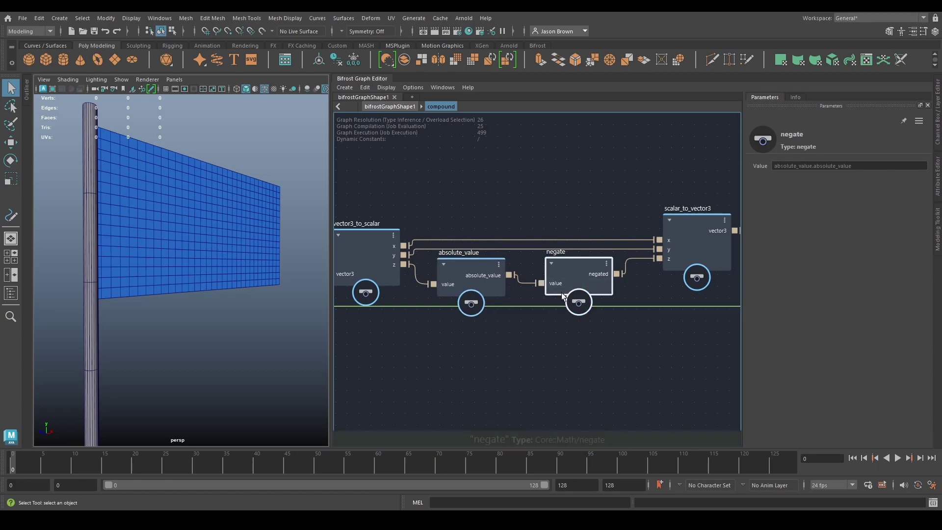
pyautogui.keyDown('alt'); pyautogui.moveTo(614, 339); pyautogui.dragTo(429, 353, button='middle'); pyautogui.keyUp('alt')
pyautogui.keyDown('alt'); pyautogui.moveTo(592, 350); pyautogui.dragTo(560, 351, button='middle'); pyautogui.keyUp('alt')
pyautogui.doubleClick(505, 353)
pyautogui.keyDown('alt'); pyautogui.moveTo(504, 339); pyautogui.dragTo(583, 209, button='middle'); pyautogui.keyUp('alt')
pyautogui.keyDown('alt'); pyautogui.moveTo(560, 366); pyautogui.dragTo(716, 369, button='middle'); pyautogui.keyUp('alt')
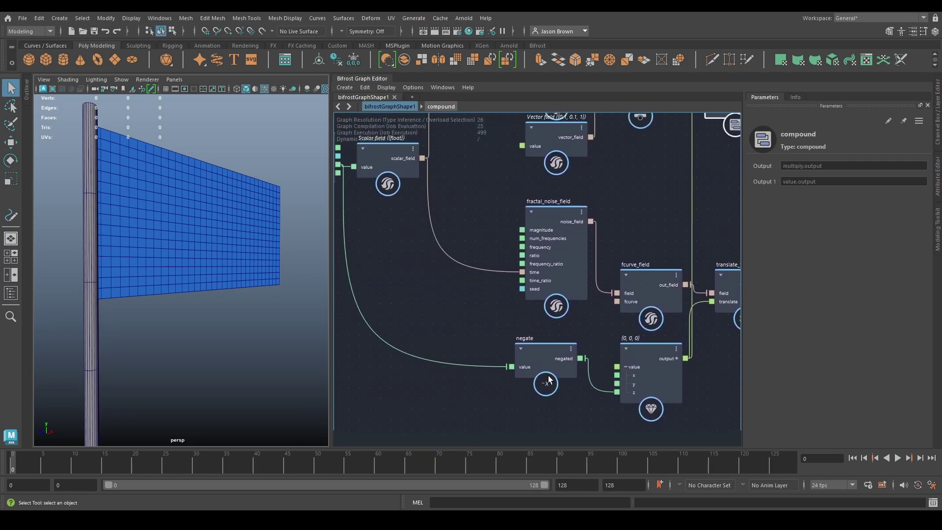
# Step: Move the negate node fed by the time frame down, level with the z input of the (0, 0, 0) value node
pyautogui.moveTo(548, 383); pyautogui.dragTo(548, 413)
pyautogui.keyDown('alt'); pyautogui.moveTo(497, 353); pyautogui.dragTo(419, 309, button='middle'); pyautogui.keyUp('alt')
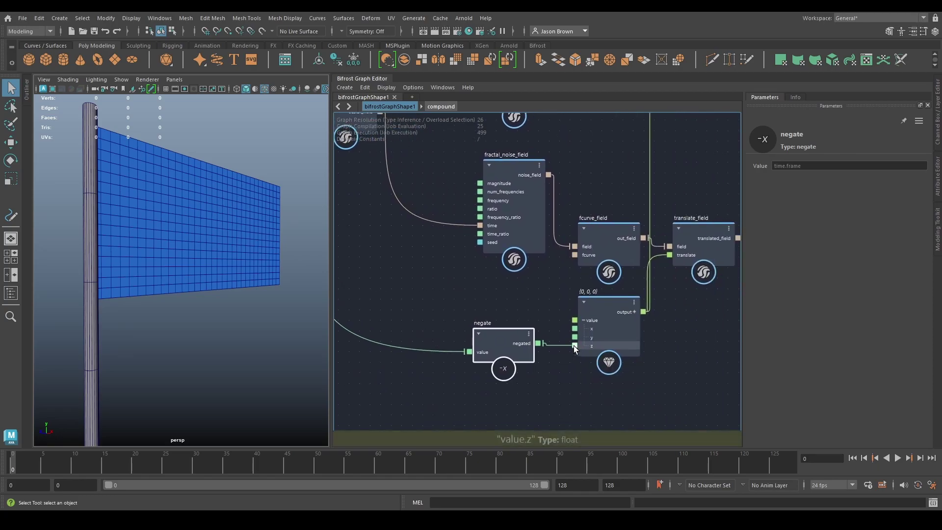
pyautogui.keyDown('alt'); pyautogui.moveTo(616, 333); pyautogui.dragTo(610, 358, button='middle'); pyautogui.keyUp('alt')
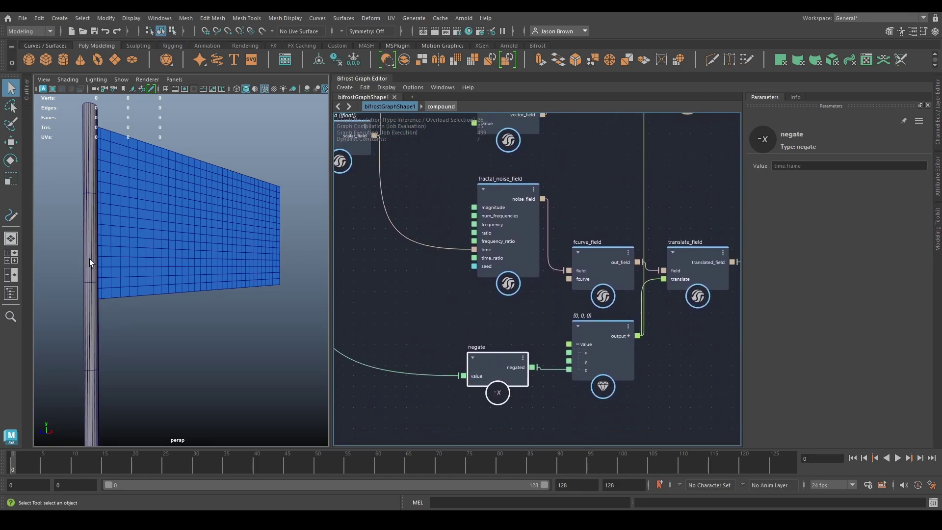
pyautogui.moveTo(591, 321); pyautogui.dragTo(599, 396, button='middle')
# Step: Compare the settings of the fractal_noise_field and fractal_turbulence_field nodes
pyautogui.click(461, 291)
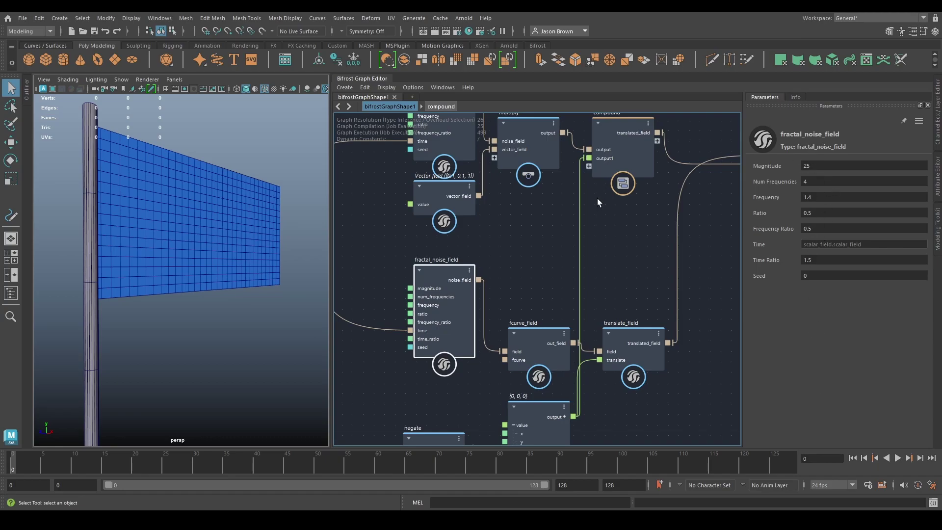
pyautogui.moveTo(606, 190); pyautogui.dragTo(598, 214, button='middle')
pyautogui.click(437, 166)
pyautogui.moveTo(498, 264); pyautogui.dragTo(502, 224, button='middle')
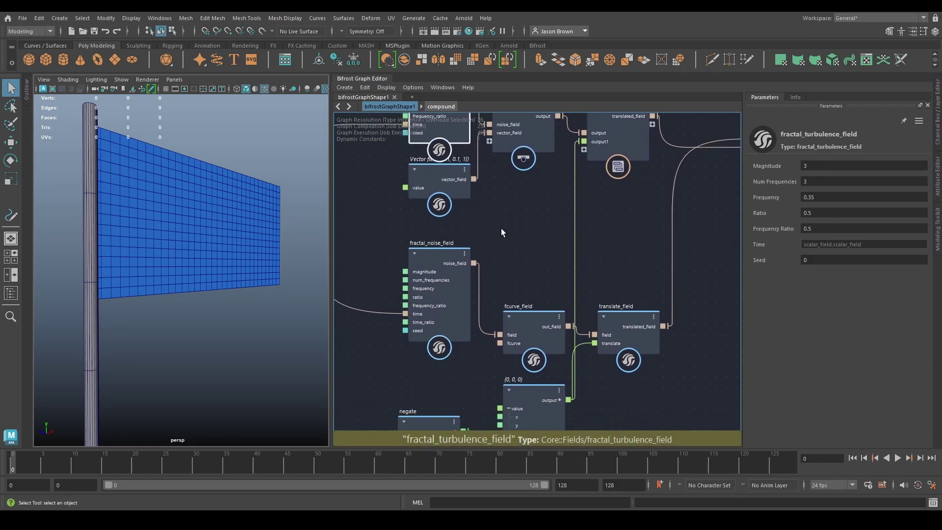
# Step: Select the fcurve_field node and expand its fcurve to inspect the curve's points and values
pyautogui.click(539, 322)
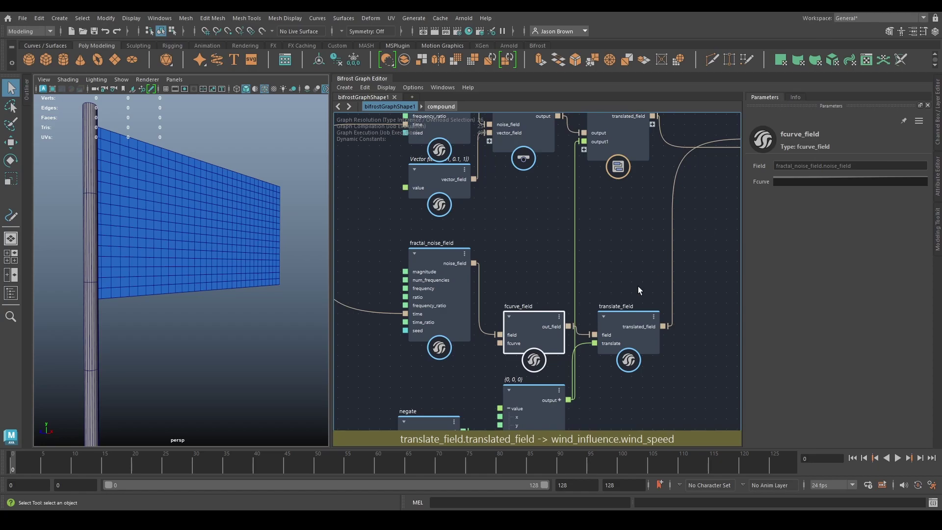
pyautogui.moveTo(535, 240); pyautogui.dragTo(534, 268, button='middle')
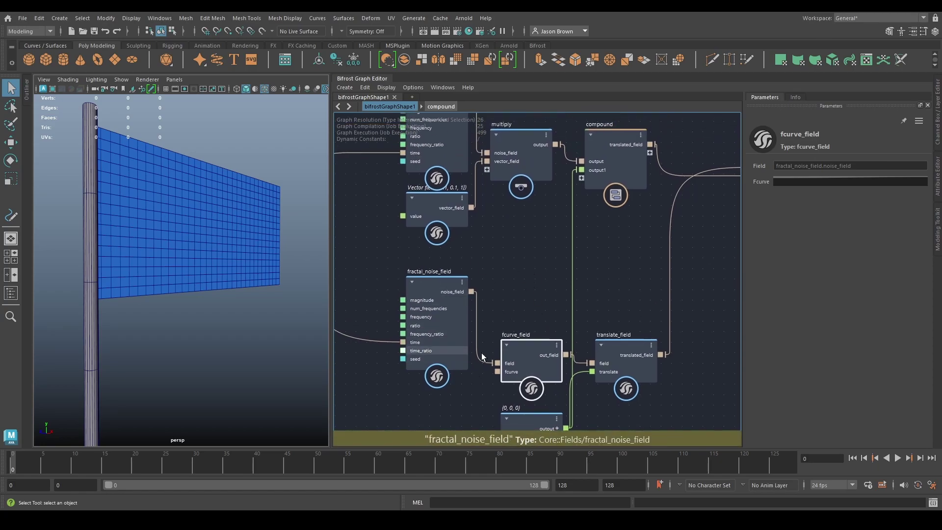
pyautogui.click(811, 183)
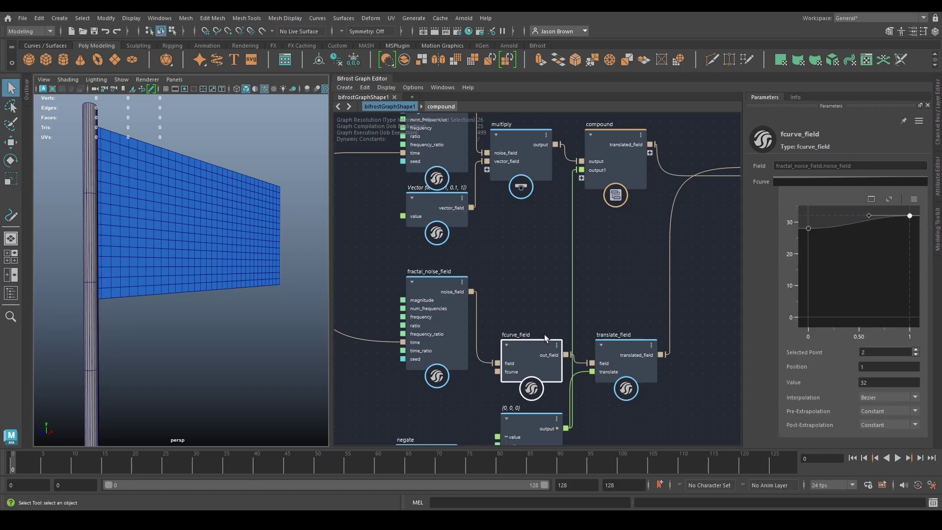
# Step: Set the fractal_noise_field magnitude to 1 and reselect the fcurve_field node
pyautogui.click(440, 292)
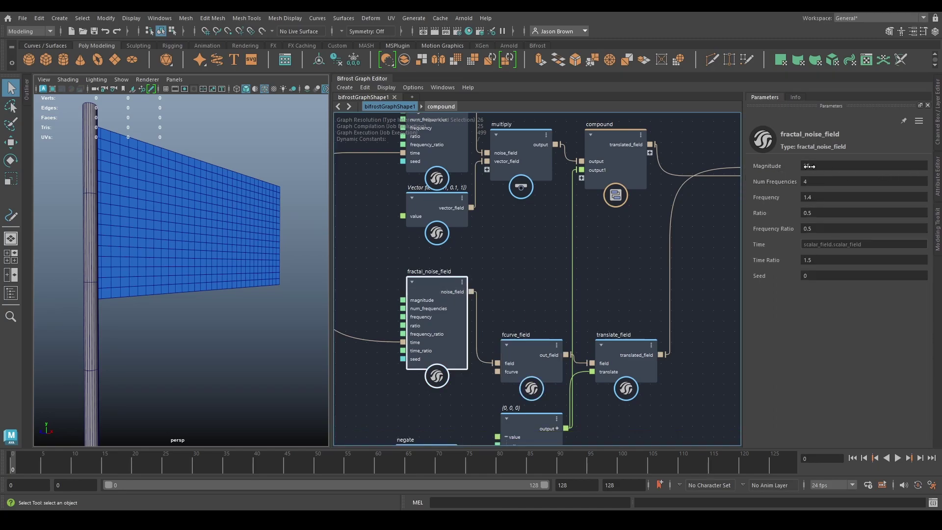
pyautogui.click(828, 166)
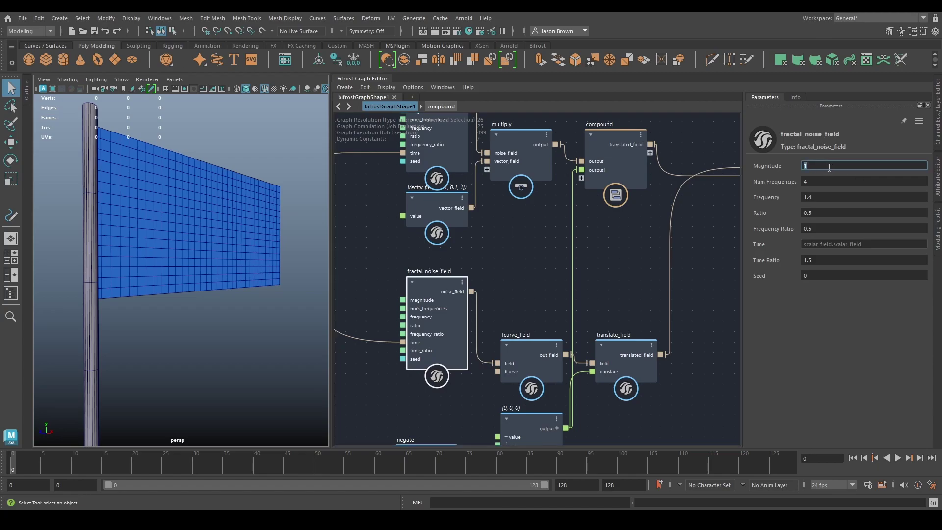
pyautogui.click(557, 340)
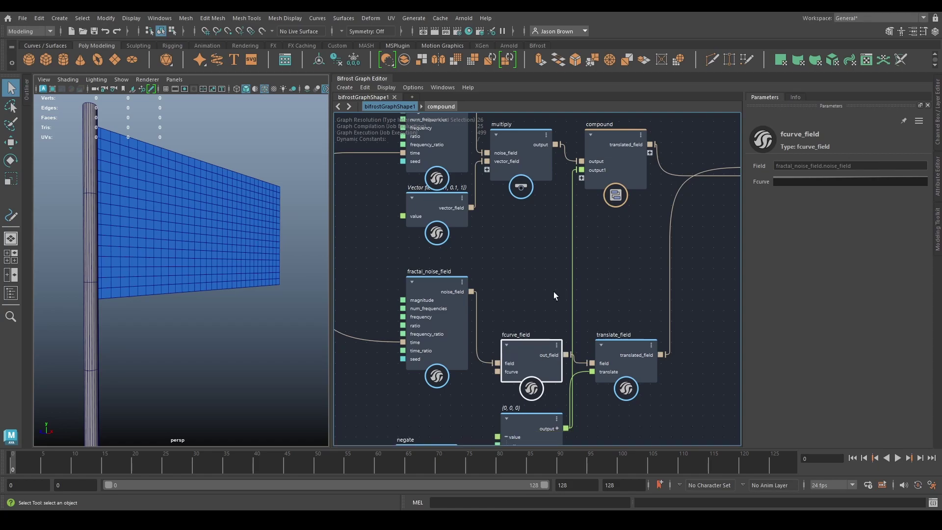
# Step: Trace the connections into wind_influence's wind_speed and wind_direction inputs and inspect the node's wind properties
pyautogui.keyDown('alt'); pyautogui.moveTo(622, 308); pyautogui.dragTo(417, 389, button='middle'); pyautogui.keyUp('alt')
pyautogui.click(582, 317)
pyautogui.click(561, 298)
pyautogui.keyDown('alt'); pyautogui.moveTo(554, 351); pyautogui.dragTo(612, 313, button='middle'); pyautogui.keyUp('alt')
pyautogui.scroll(3, 538, 347)
pyautogui.click(551, 347)
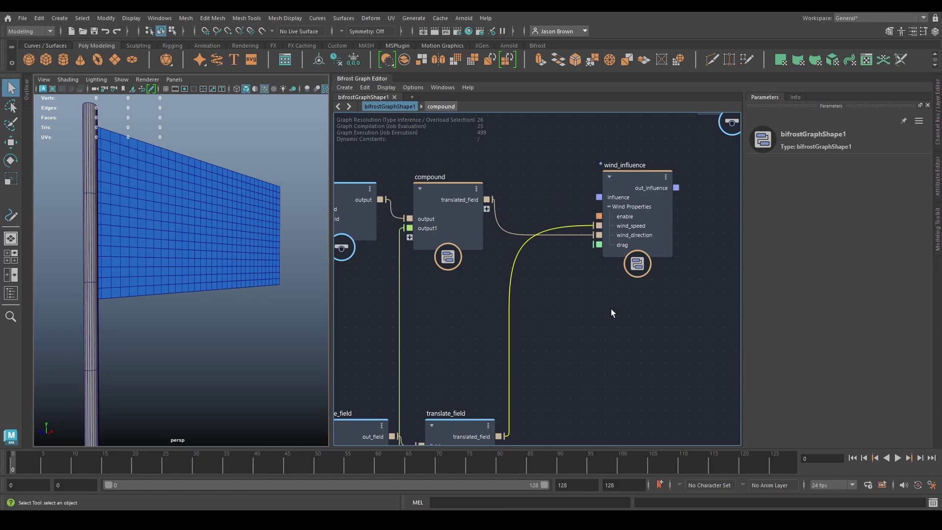
pyautogui.moveTo(531, 223); pyautogui.dragTo(505, 240)
pyautogui.moveTo(549, 270); pyautogui.dragTo(592, 310, button='middle')
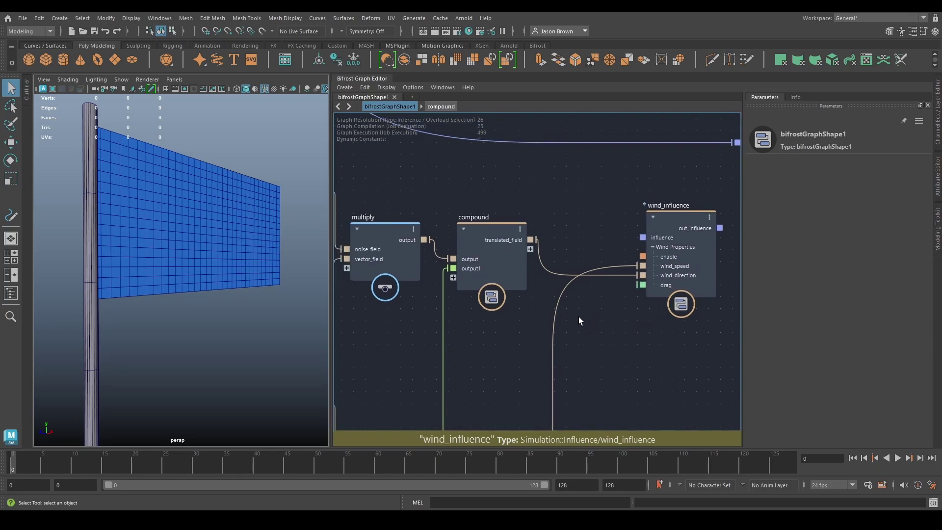
pyautogui.click(664, 228)
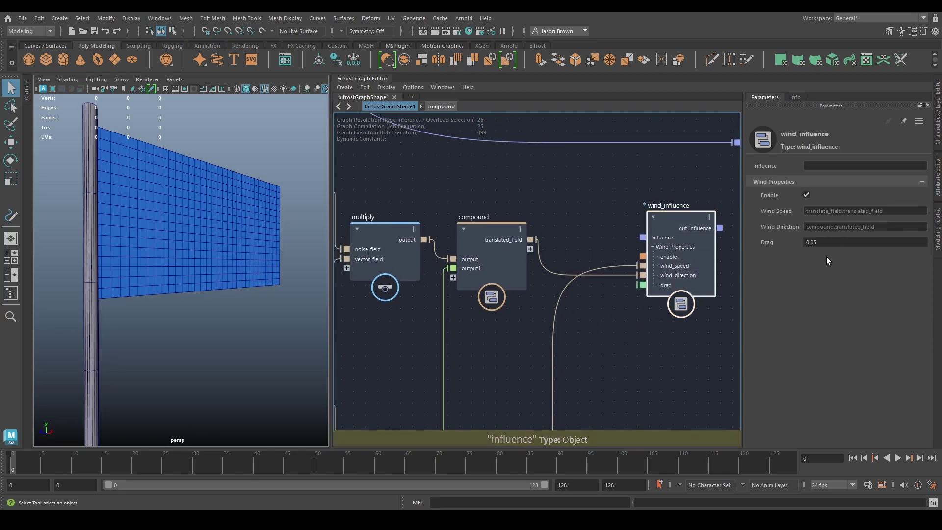
# Step: Connect wind_influence's out_influence output to the influences input of simulate_mpm
pyautogui.moveTo(658, 327); pyautogui.dragTo(504, 354, button='middle')
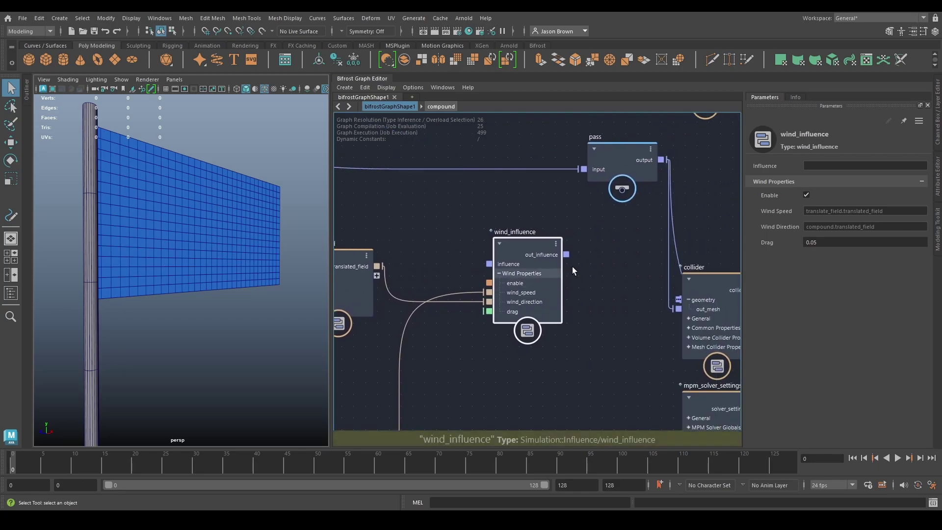
pyautogui.click(566, 254)
pyautogui.moveTo(599, 300); pyautogui.dragTo(400, 328, button='middle')
pyautogui.click(636, 243)
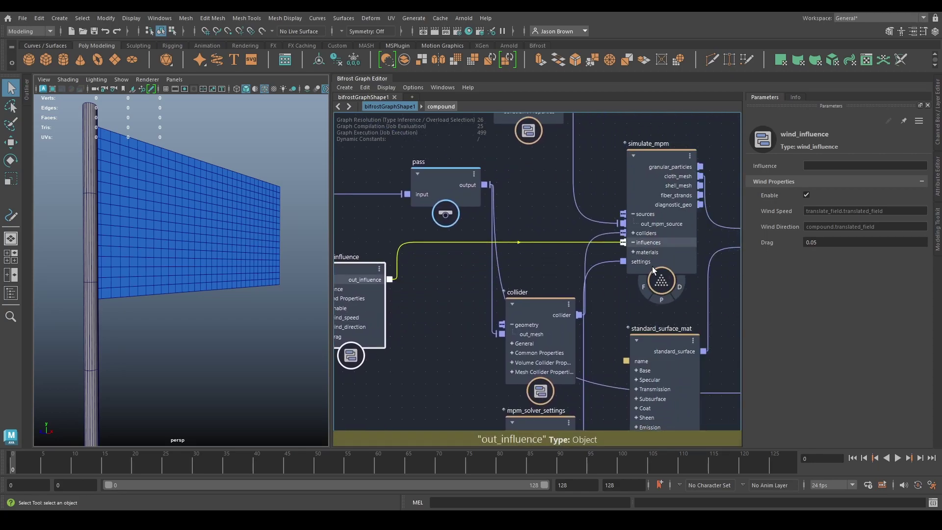
# Step: Play the flag simulation with the wind connected, orbit the view around the flag and play it again
pyautogui.scroll(-1, 536, 306)
pyautogui.scroll(-1, 455, 304)
pyautogui.moveTo(456, 303); pyautogui.dragTo(565, 299, button='middle')
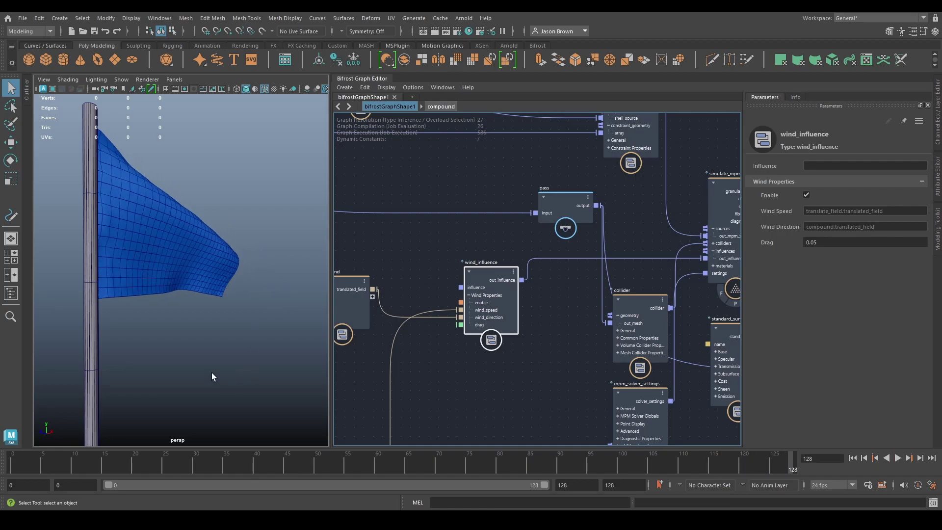
pyautogui.keyDown('alt'); pyautogui.moveTo(189, 276); pyautogui.dragTo(177, 248); pyautogui.keyUp('alt')
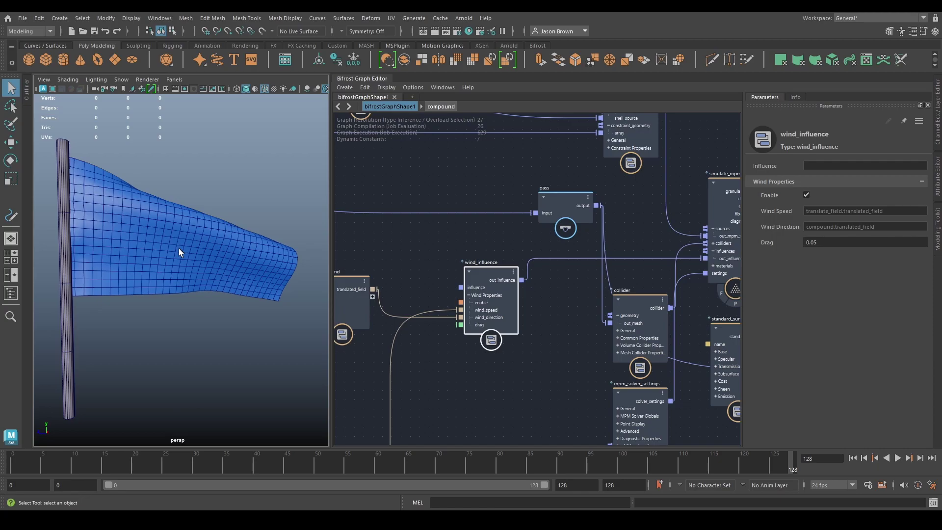
pyautogui.hotkey('alt', 'v')
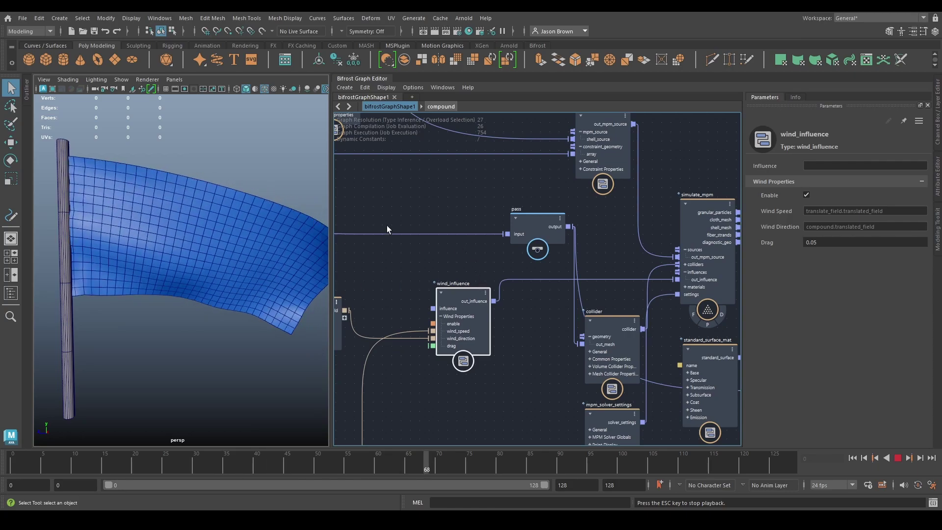
# Step: Review the cloth properties of the make_mpm_cloth node
pyautogui.click(350, 121)
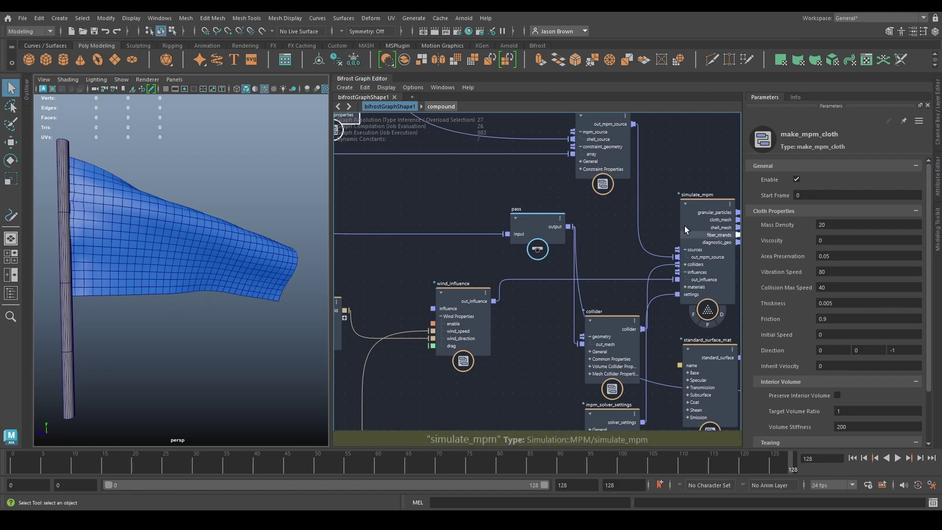
pyautogui.scroll(-1, 547, 228)
pyautogui.scroll(-1, 549, 230)
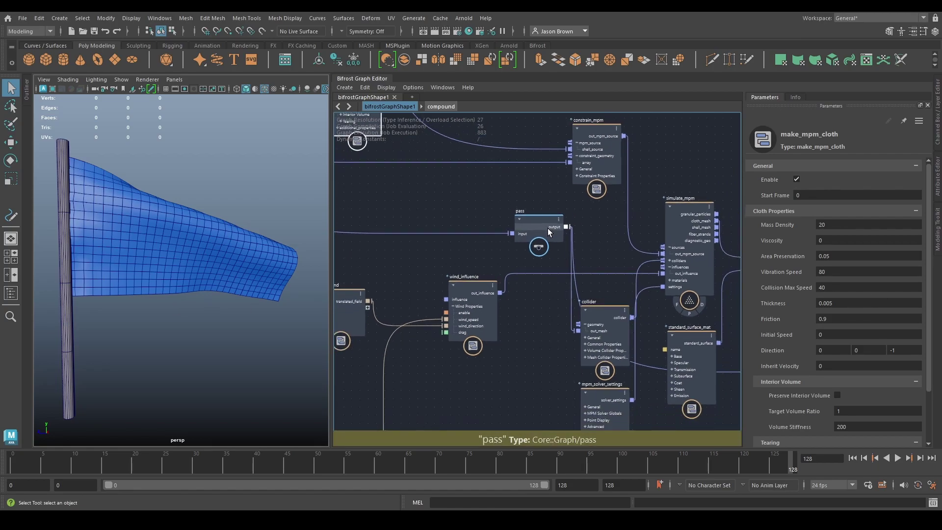
# Step: Turn off the diagnostic display of terminal1, which receives the assign_material geometry
pyautogui.keyDown('alt'); pyautogui.moveTo(677, 178); pyautogui.dragTo(469, 178, button='middle'); pyautogui.keyUp('alt')
pyautogui.scroll(1, 511, 183)
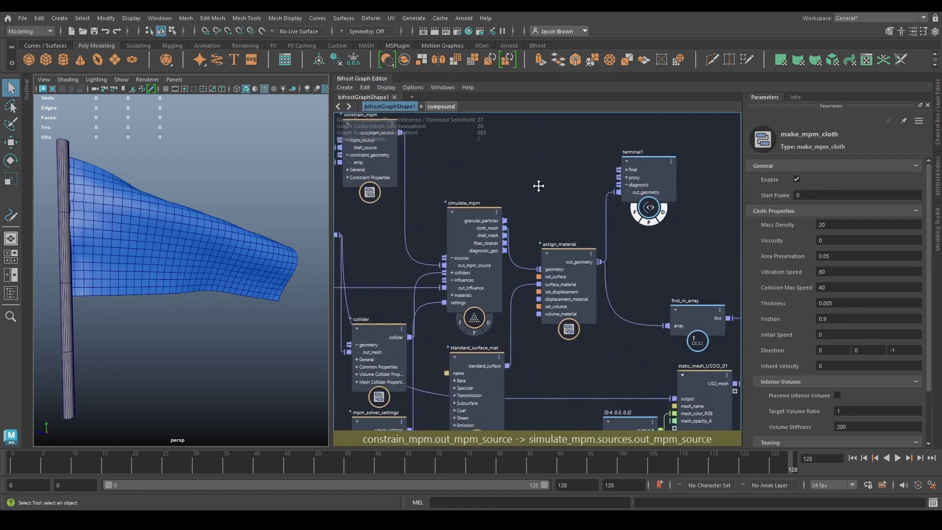
pyautogui.keyDown('alt'); pyautogui.moveTo(579, 179); pyautogui.dragTo(473, 192, button='middle'); pyautogui.keyUp('alt')
pyautogui.moveTo(527, 191); pyautogui.dragTo(539, 171)
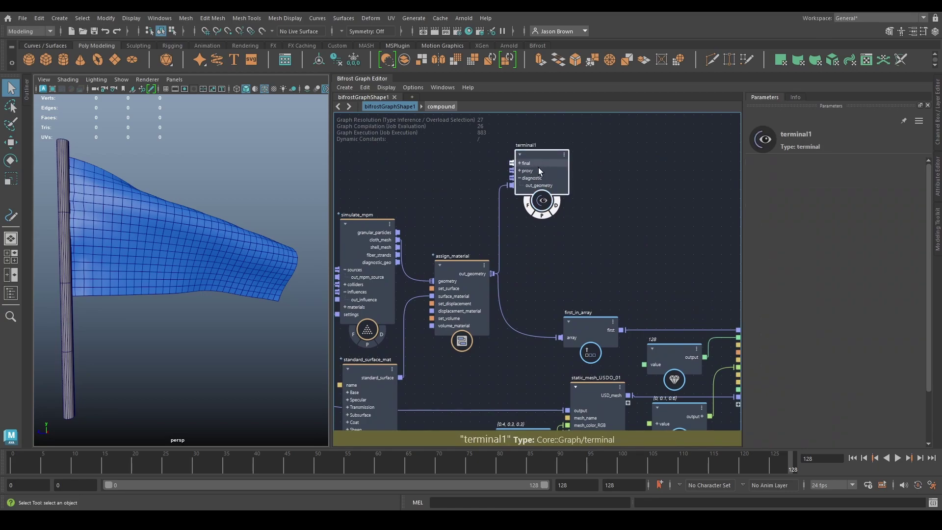
pyautogui.click(558, 212)
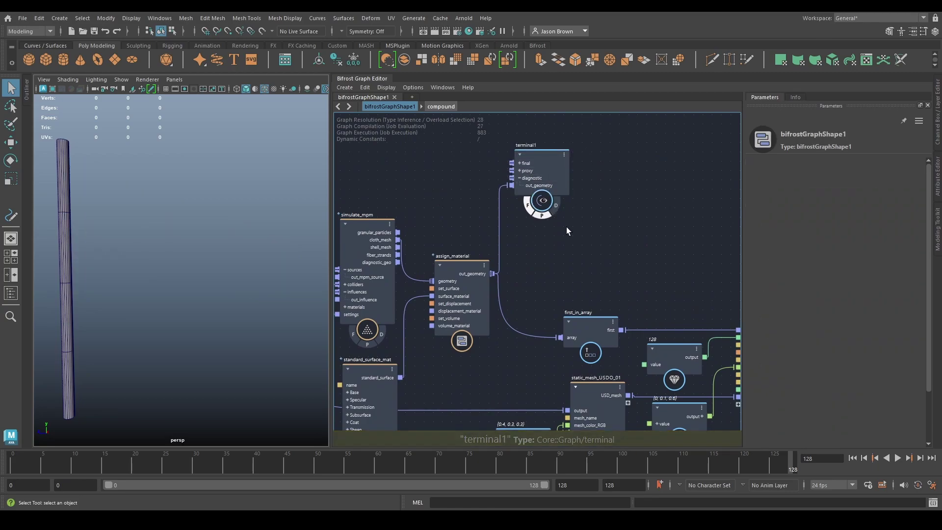
# Step: Show the Outliner and select the output1 node fed by animated_mesh_USDO_00
pyautogui.scroll(-2, 605, 234)
pyautogui.keyDown('alt'); pyautogui.moveTo(643, 257); pyautogui.dragTo(538, 214, button='middle'); pyautogui.keyUp('alt')
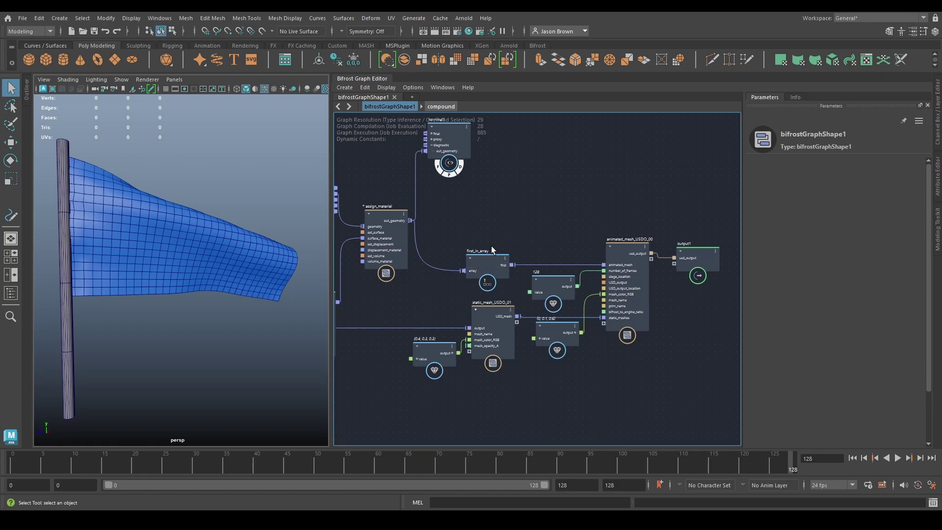
pyautogui.click(31, 91)
pyautogui.moveTo(670, 225); pyautogui.dragTo(583, 222, button='middle')
pyautogui.scroll(1, 585, 223)
pyautogui.click(697, 251)
pyautogui.moveTo(692, 262); pyautogui.dragTo(695, 235, button='middle')
pyautogui.moveTo(695, 234)
pyautogui.mouseDown()
pyautogui.moveTo(695, 243)
pyautogui.moveTo(640, 235)
pyautogui.moveTo(694, 223)
pyautogui.mouseUp()
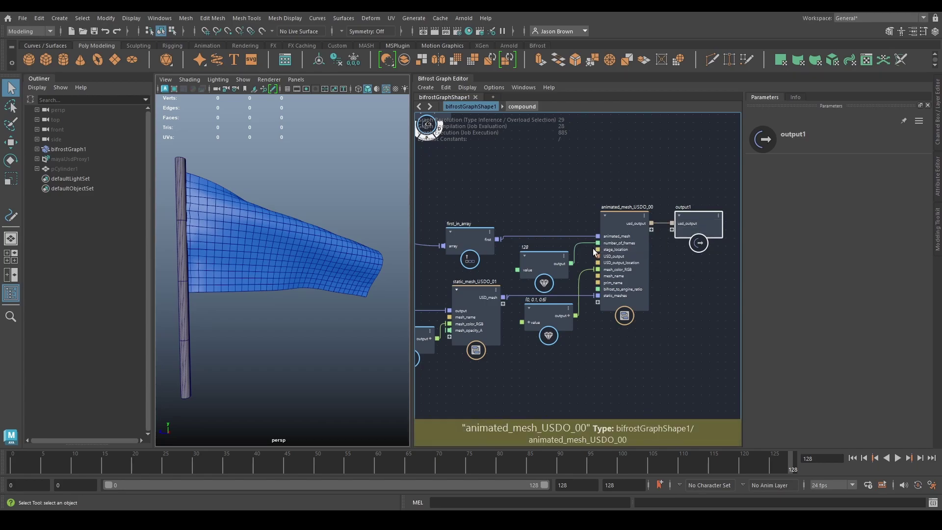
# Step: Check the first_in_array node and the file location, mesh and prim parameters of animated_mesh_USDO_00
pyautogui.moveTo(599, 331); pyautogui.dragTo(631, 320, button='middle')
pyautogui.click(510, 235)
pyautogui.moveTo(517, 232)
pyautogui.mouseDown()
pyautogui.moveTo(515, 225)
pyautogui.moveTo(517, 232)
pyautogui.mouseUp()
pyautogui.moveTo(570, 322); pyautogui.dragTo(580, 322, button='middle')
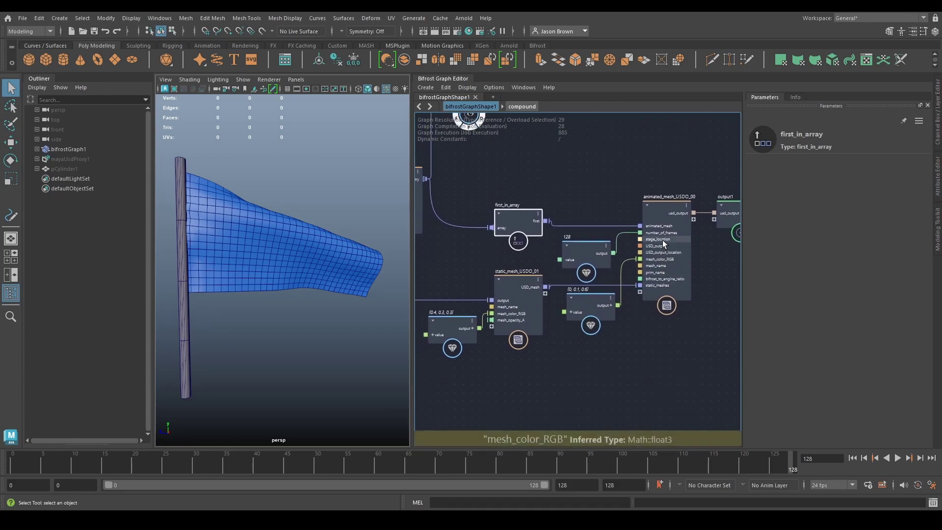
pyautogui.click(662, 214)
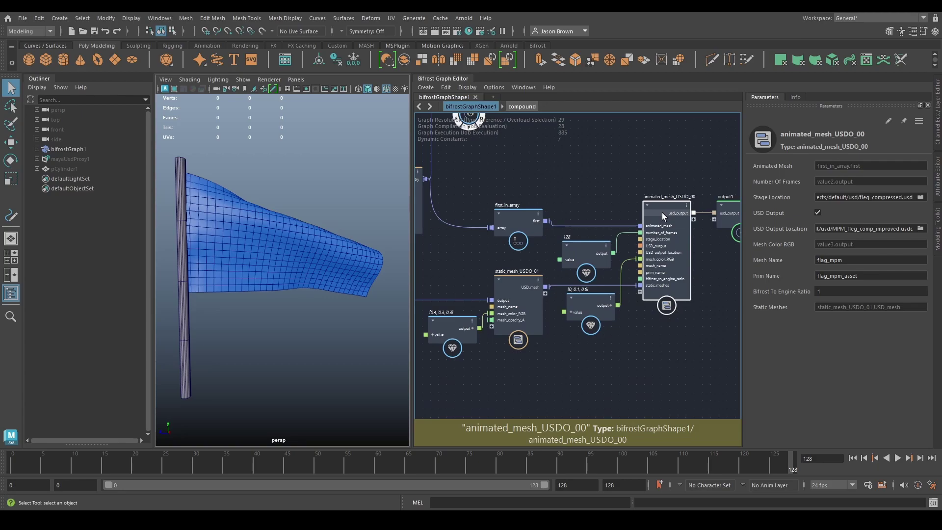
# Step: Open the animated_mesh_USDO_00 compound and look through its stage and mesh definition nodes
pyautogui.doubleClick(662, 213)
pyautogui.scroll(6, 534, 289)
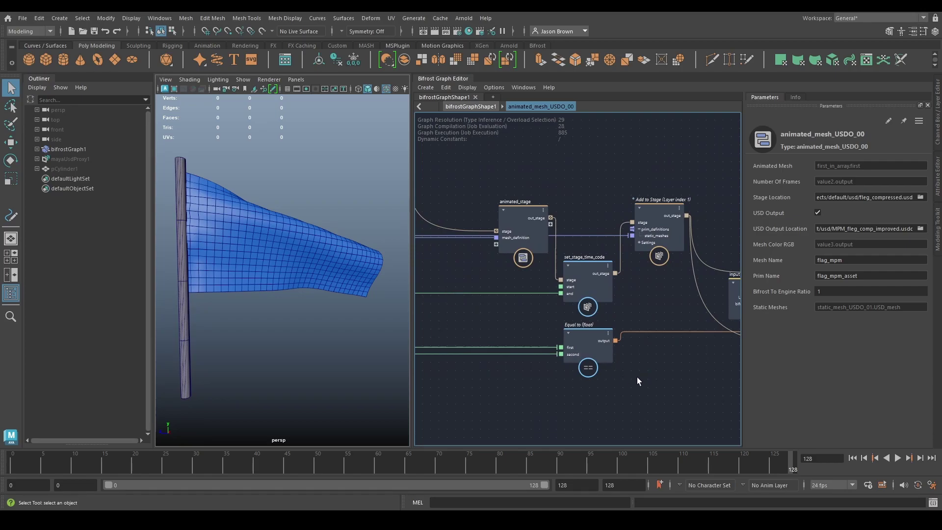
pyautogui.keyDown('alt'); pyautogui.moveTo(430, 383); pyautogui.dragTo(747, 377, button='middle'); pyautogui.keyUp('alt')
pyautogui.keyDown('alt'); pyautogui.moveTo(648, 380); pyautogui.dragTo(740, 374, button='middle'); pyautogui.keyUp('alt')
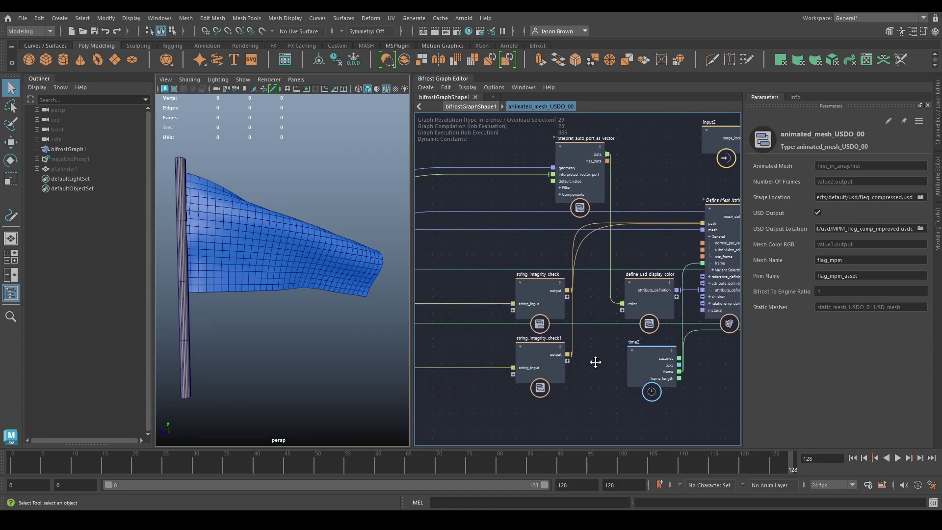
pyautogui.moveTo(596, 361); pyautogui.dragTo(447, 375, button='middle')
# Step: Inspect the Define Mesh and Def Xform node settings and the time2 node supplying the mesh frame
pyautogui.click(593, 251)
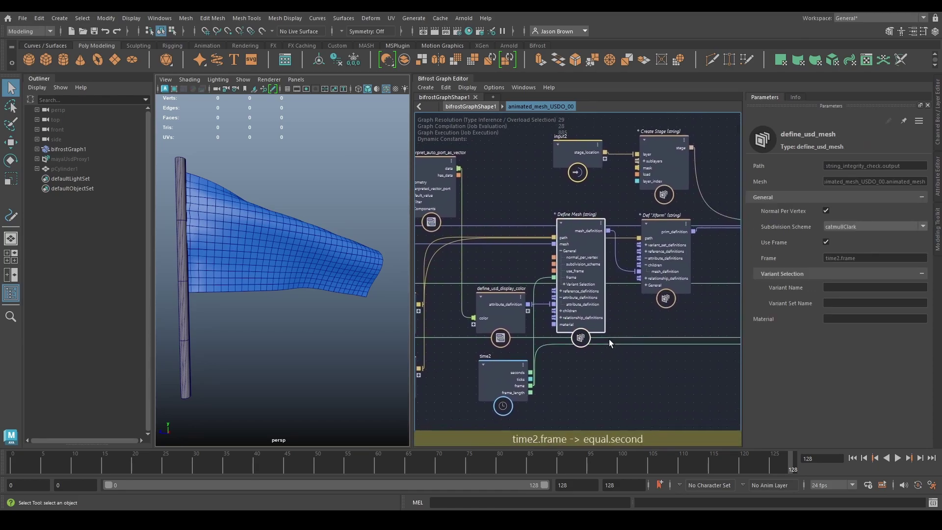
pyautogui.click(668, 267)
pyautogui.moveTo(592, 372); pyautogui.dragTo(733, 376, button='middle')
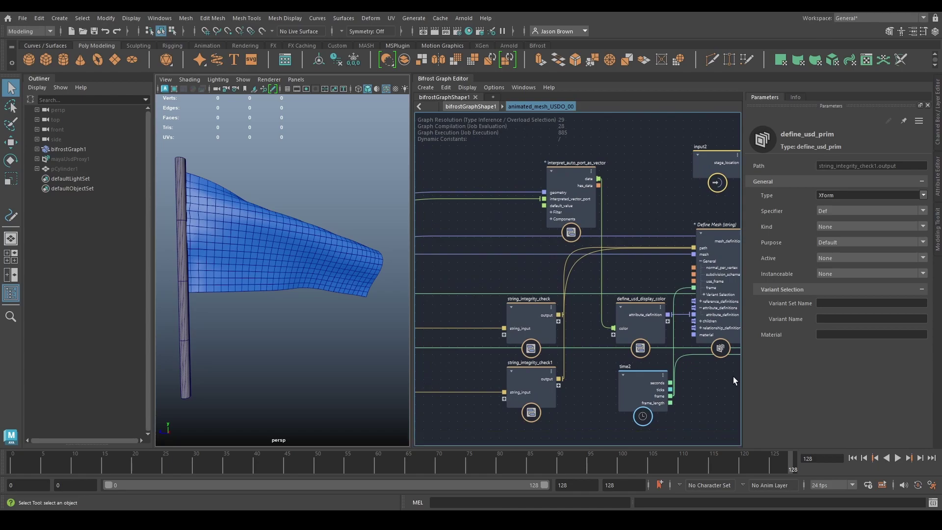
pyautogui.scroll(1, 590, 378)
pyautogui.moveTo(585, 377); pyautogui.dragTo(514, 366, button='middle')
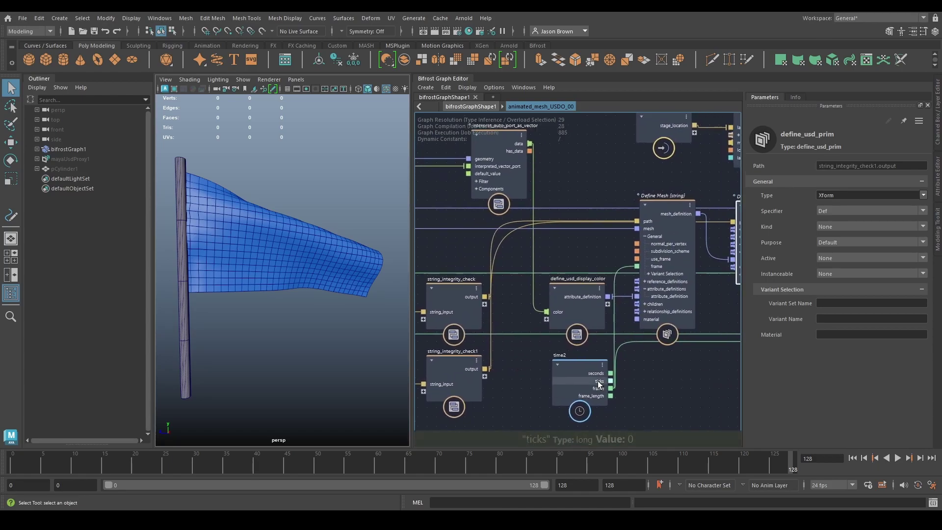
# Step: Open the animated_stage compound to check its Add to Stage node, and return to animated_mesh_USDO_00
pyautogui.click(586, 377)
pyautogui.moveTo(662, 385); pyautogui.dragTo(519, 366, button='middle')
pyautogui.moveTo(684, 369); pyautogui.dragTo(483, 365, button='middle')
pyautogui.moveTo(723, 361)
pyautogui.mouseDown(button='middle')
pyautogui.moveTo(535, 360)
pyautogui.moveTo(646, 394)
pyautogui.mouseUp(button='middle')
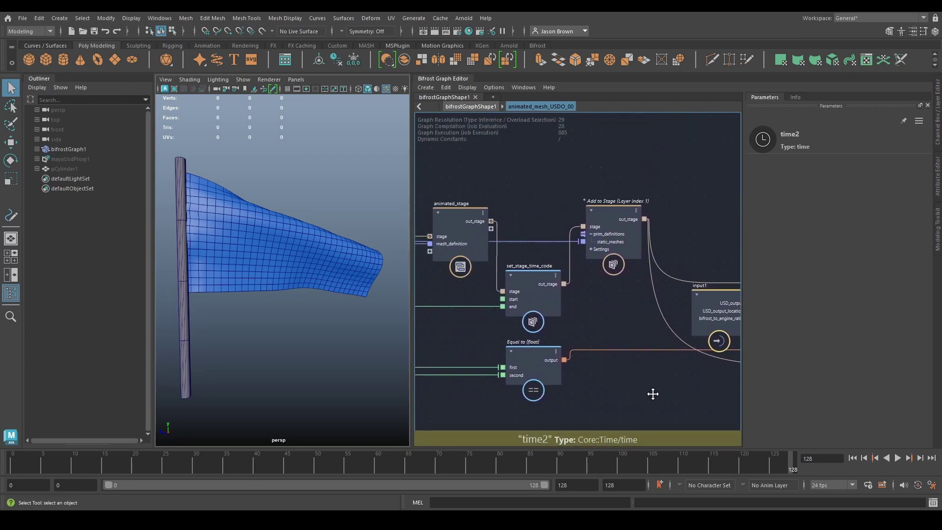
pyautogui.moveTo(521, 353); pyautogui.dragTo(555, 374, button='middle')
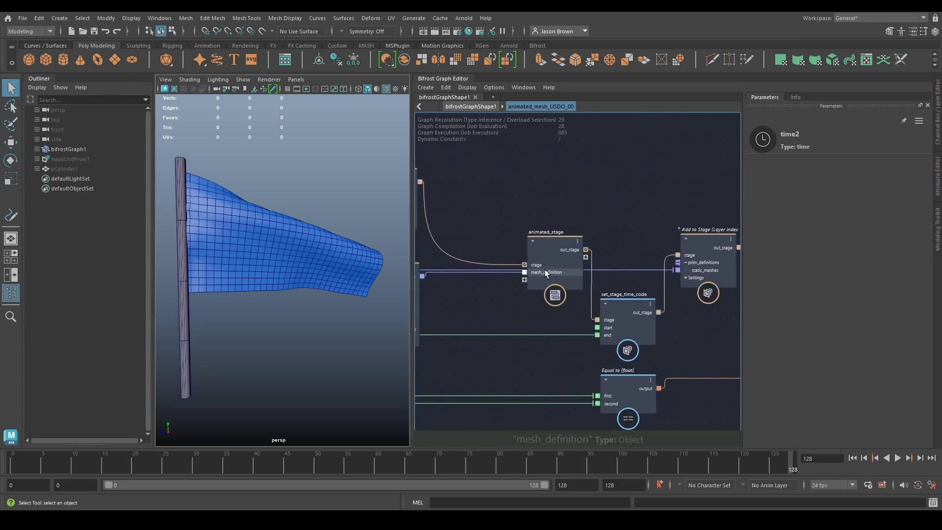
pyautogui.click(545, 271)
pyautogui.doubleClick(549, 240)
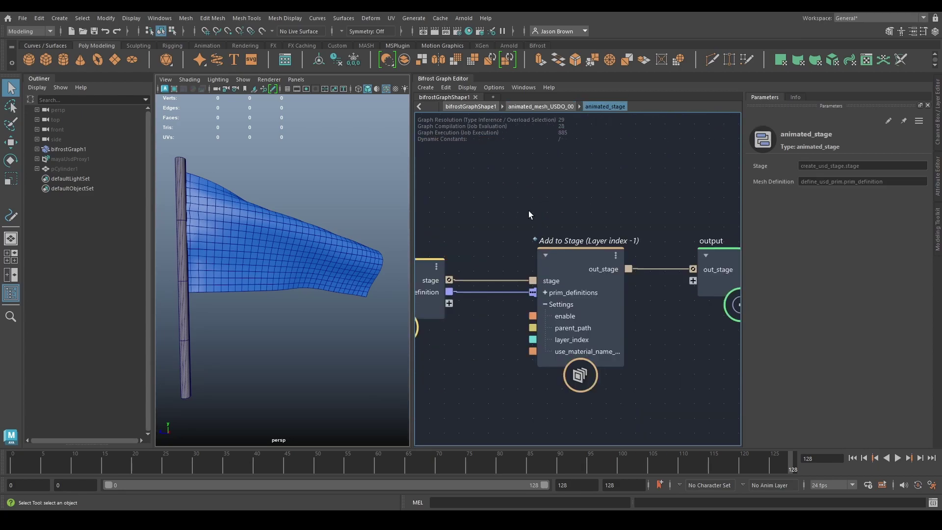
pyautogui.press('u')
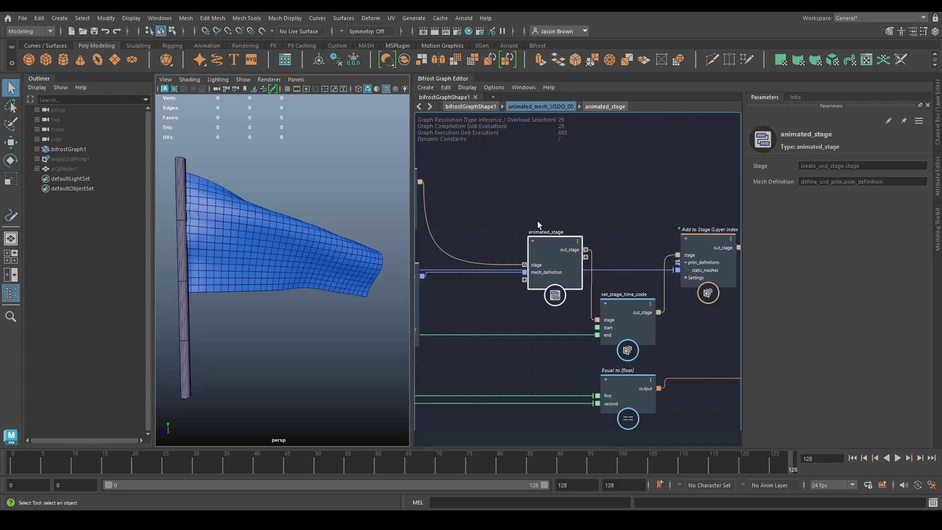
pyautogui.doubleClick(547, 248)
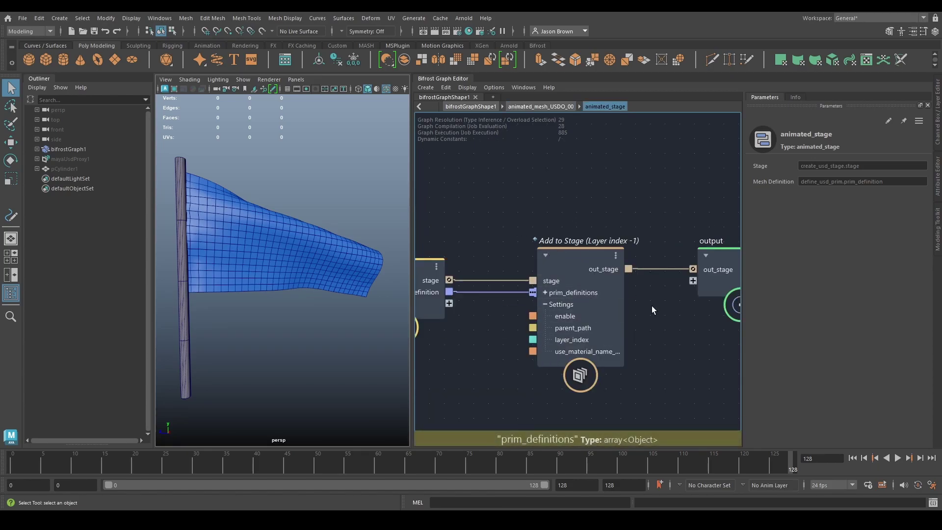
pyautogui.press('BackSpace')
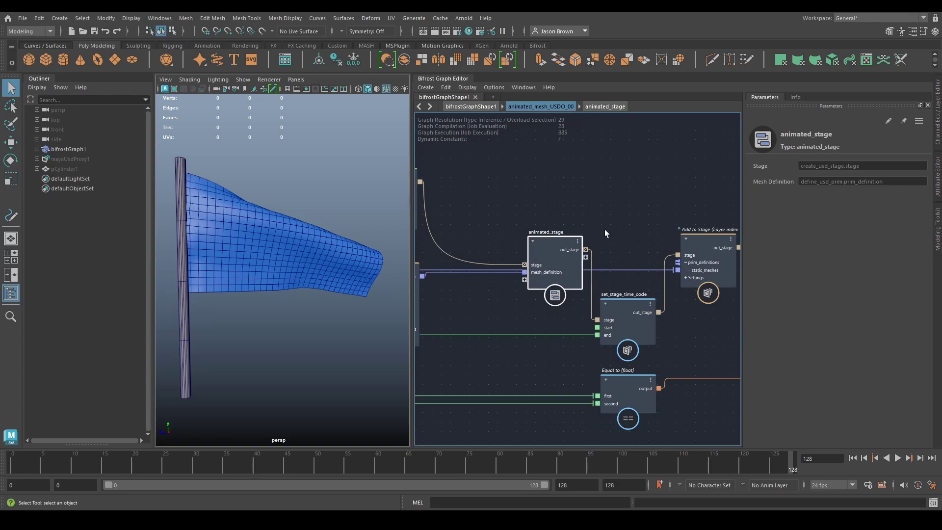
# Step: Check the Equal node comparing the number of frames with the time2 frame, and the Save Stage node's options
pyautogui.keyDown('alt'); pyautogui.moveTo(689, 320); pyautogui.dragTo(556, 265, button='middle'); pyautogui.keyUp('alt')
pyautogui.click(486, 337)
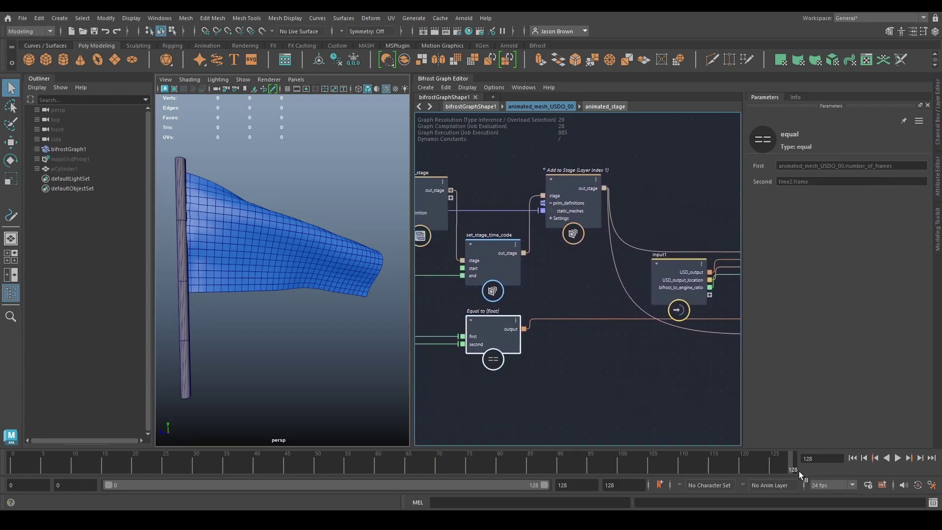
pyautogui.click(599, 374)
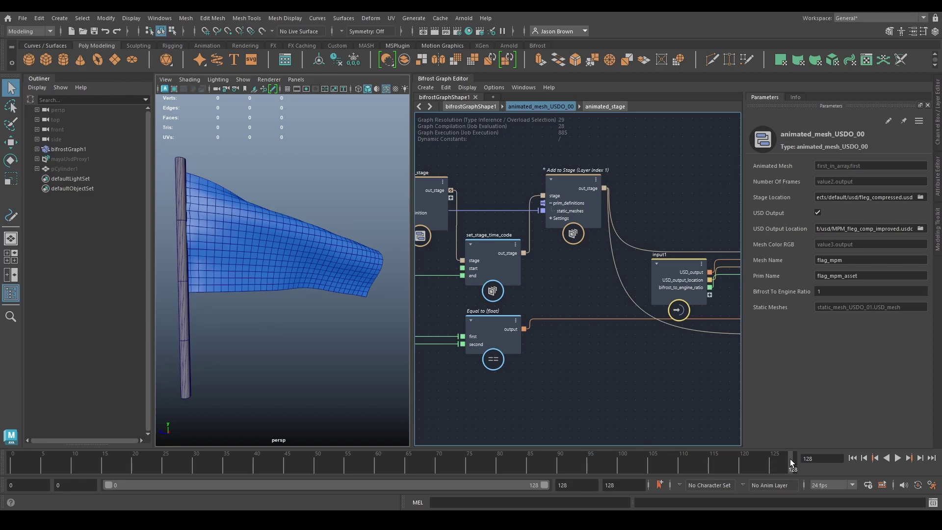
pyautogui.moveTo(656, 376); pyautogui.dragTo(346, 363, button='middle')
pyautogui.moveTo(602, 383); pyautogui.dragTo(620, 374, button='middle')
pyautogui.click(548, 294)
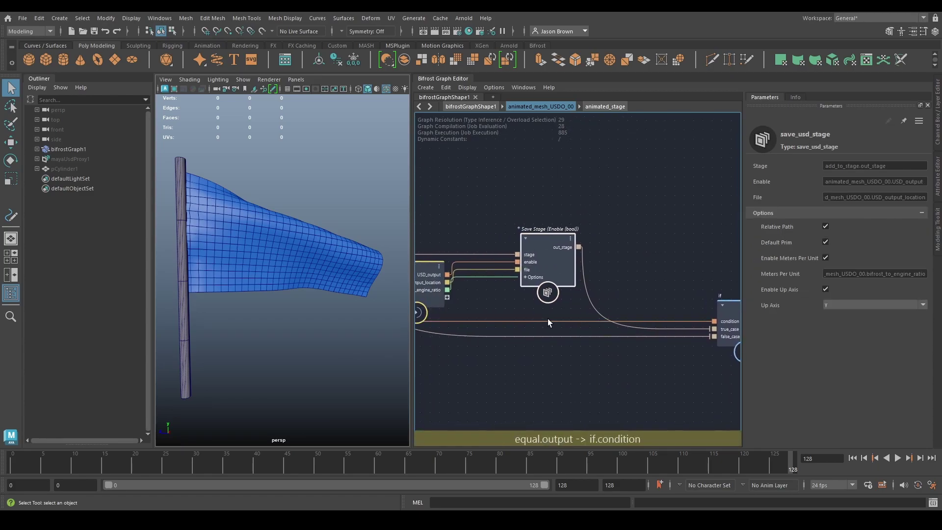
# Step: Trace the Add to Stage output and the Equal condition through to the if node
pyautogui.moveTo(698, 380); pyautogui.dragTo(788, 374, button='middle')
pyautogui.moveTo(605, 334); pyautogui.dragTo(620, 316)
pyautogui.moveTo(536, 326); pyautogui.dragTo(616, 348, button='middle')
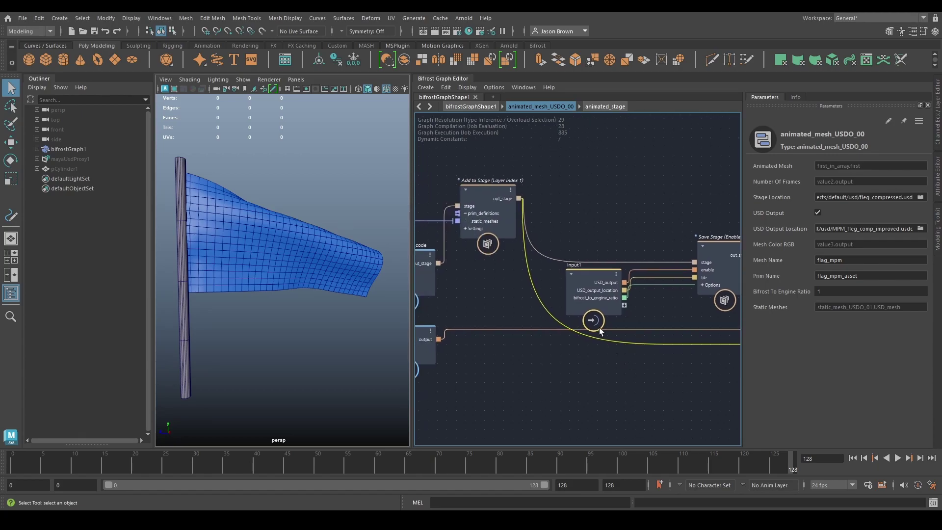
pyautogui.moveTo(675, 379); pyautogui.dragTo(677, 263, button='middle')
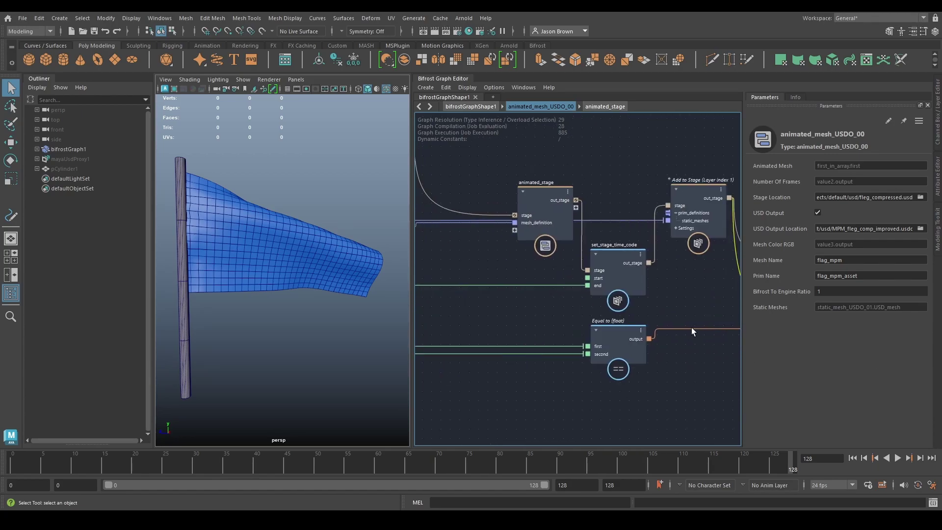
pyautogui.moveTo(737, 373); pyautogui.dragTo(470, 331, button='middle')
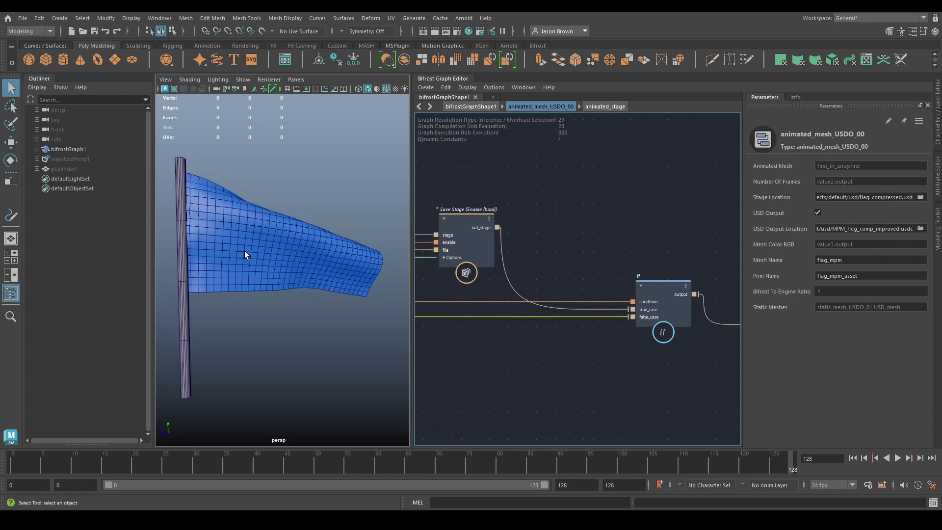
pyautogui.moveTo(633, 314); pyautogui.dragTo(692, 412, button='middle')
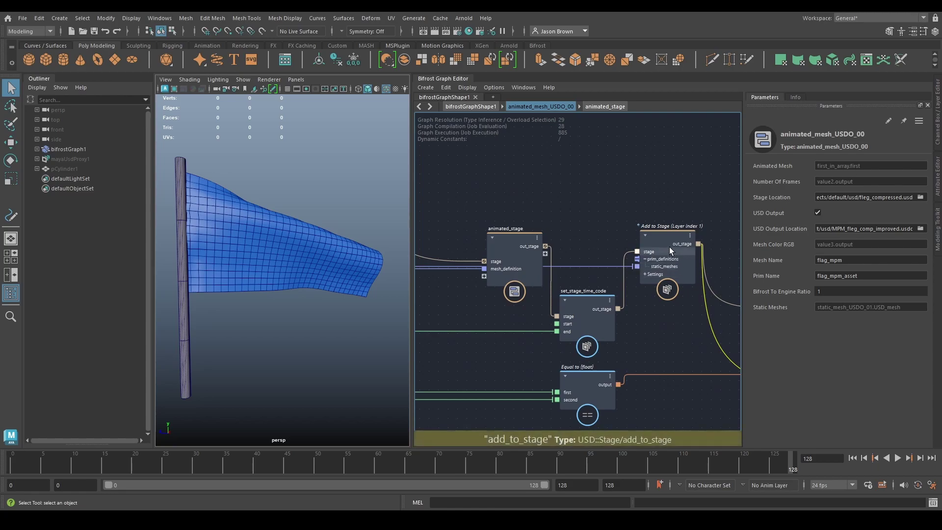
# Step: Inspect the Add to Stage settings and static_meshes input, and follow the stage through Save Stage and if to the output
pyautogui.click(652, 275)
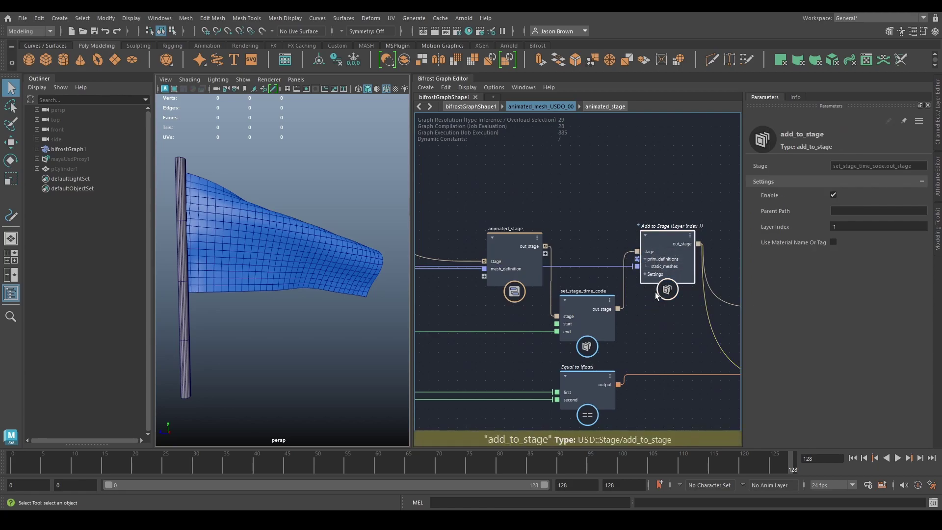
pyautogui.click(587, 268)
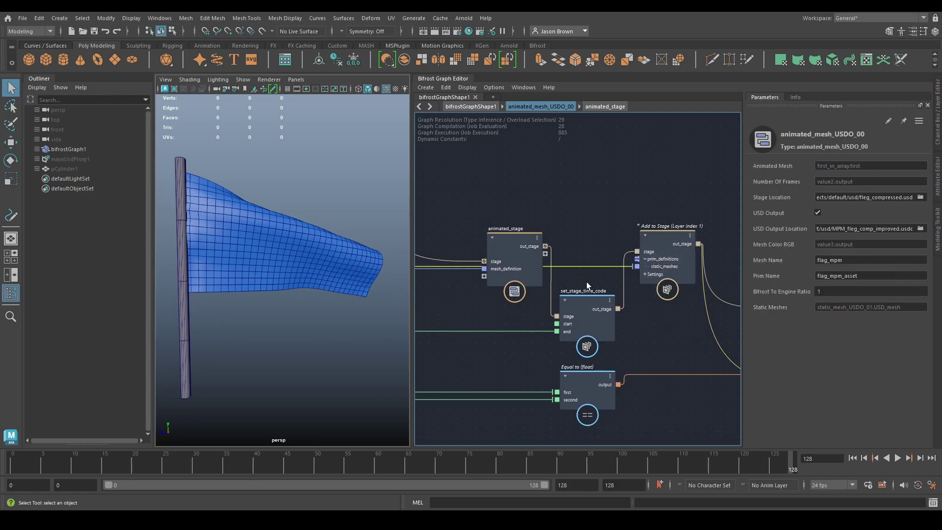
pyautogui.moveTo(630, 289); pyautogui.dragTo(562, 251, button='middle')
pyautogui.moveTo(586, 287); pyautogui.dragTo(337, 257, button='middle')
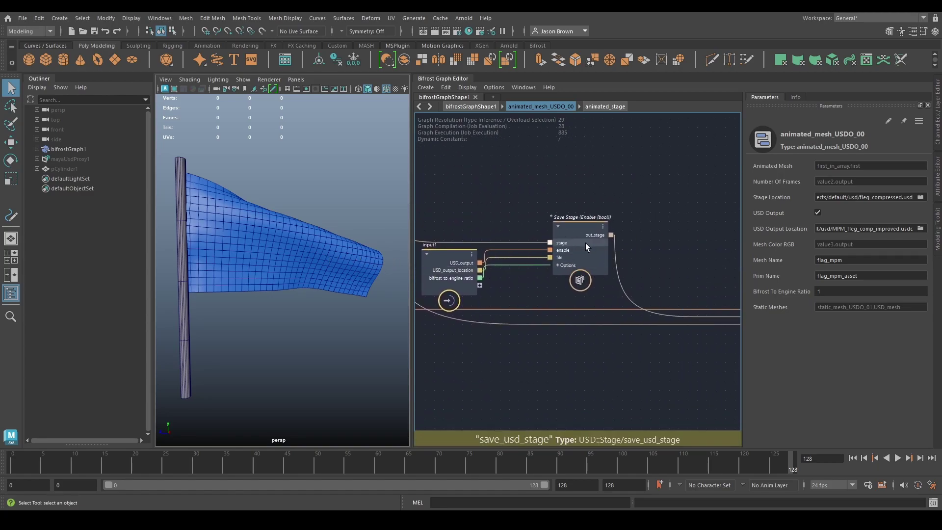
pyautogui.moveTo(579, 320); pyautogui.dragTo(392, 294, button='middle')
pyautogui.moveTo(607, 329); pyautogui.dragTo(576, 330, button='middle')
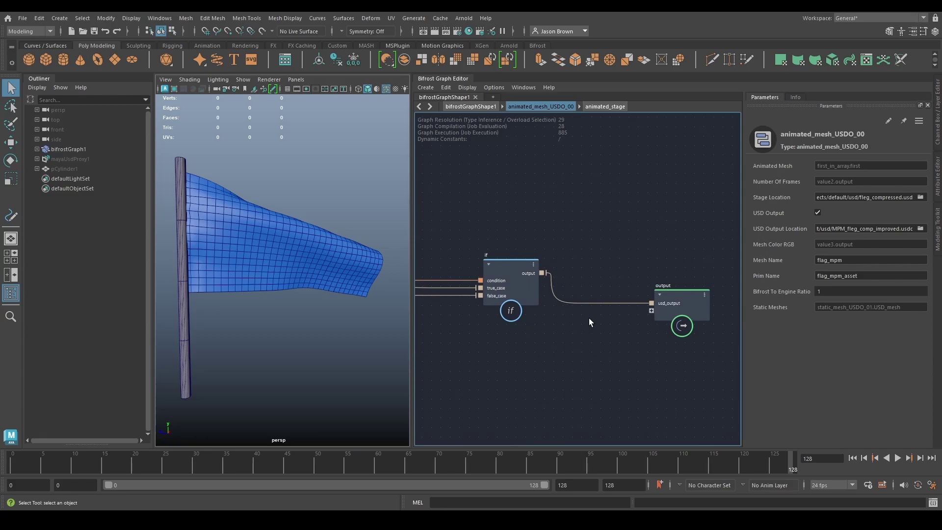
# Step: Return to the top-level Bifrost graph and check the static_mesh_USDO_01 and animated_mesh_USDO_00 parameters
pyautogui.press('u')
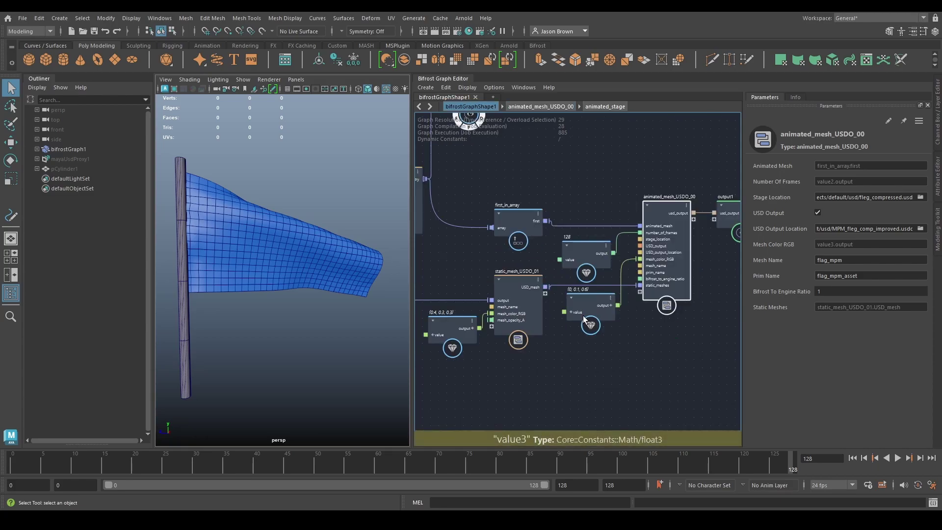
pyautogui.click(536, 324)
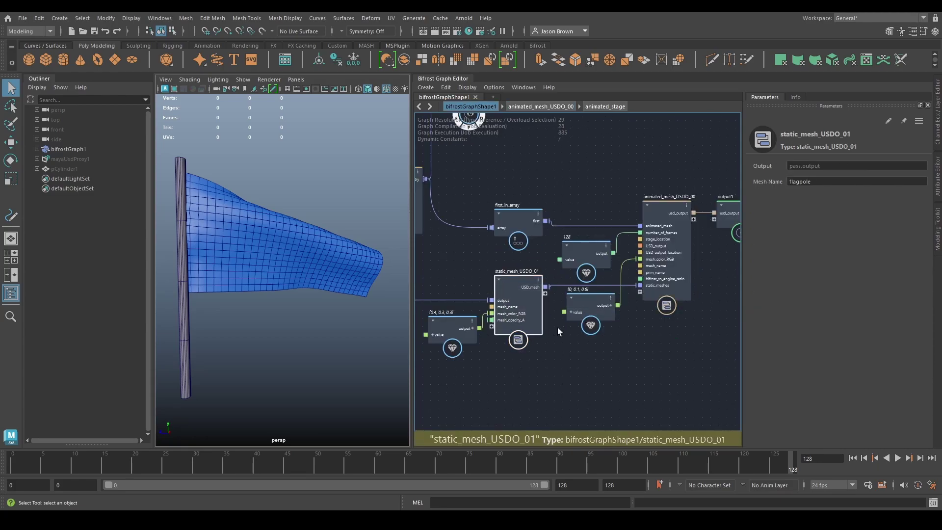
pyautogui.keyDown('alt'); pyautogui.moveTo(637, 338); pyautogui.dragTo(603, 341, button='middle'); pyautogui.keyUp('alt')
pyautogui.click(638, 270)
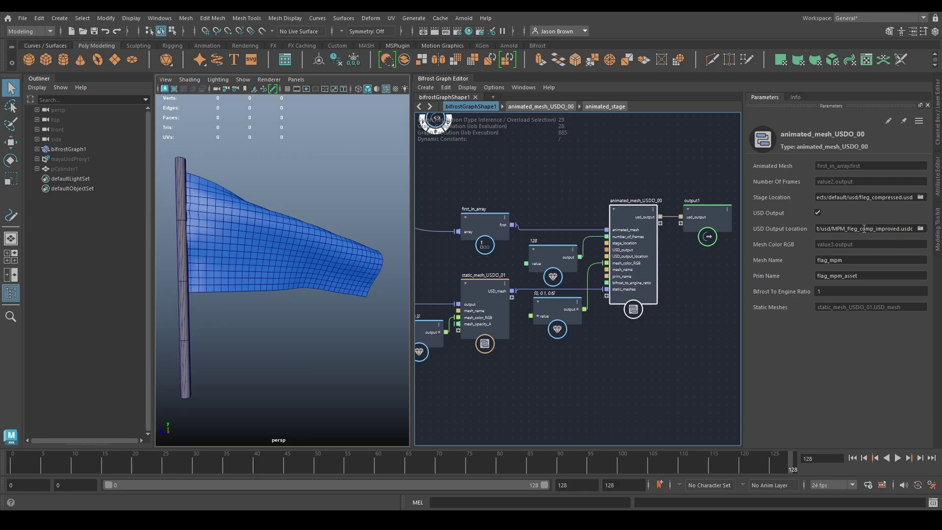
# Step: Change the file name in animated_mesh_USDO_00's USD output location to MPM_fleg_comp_video.usd
pyautogui.click(915, 229)
pyautogui.press('BackSpace')
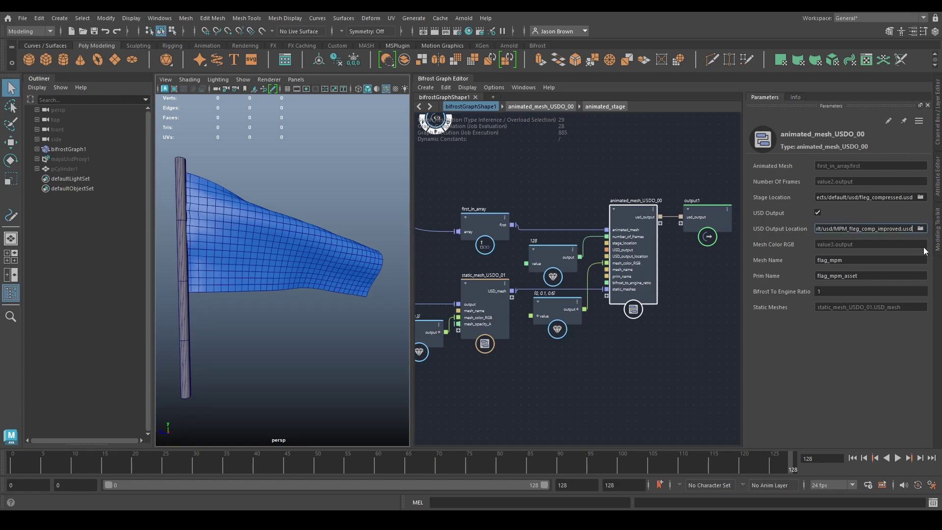
pyautogui.hotkey('shift', 'Left')
pyautogui.hotkey('shift', 'Left')
pyautogui.hotkey('shift', 'Left')
pyautogui.hotkey('shift', 'Left')
pyautogui.hotkey('shift', 'Left')
pyautogui.write('v')
pyautogui.press('Home')
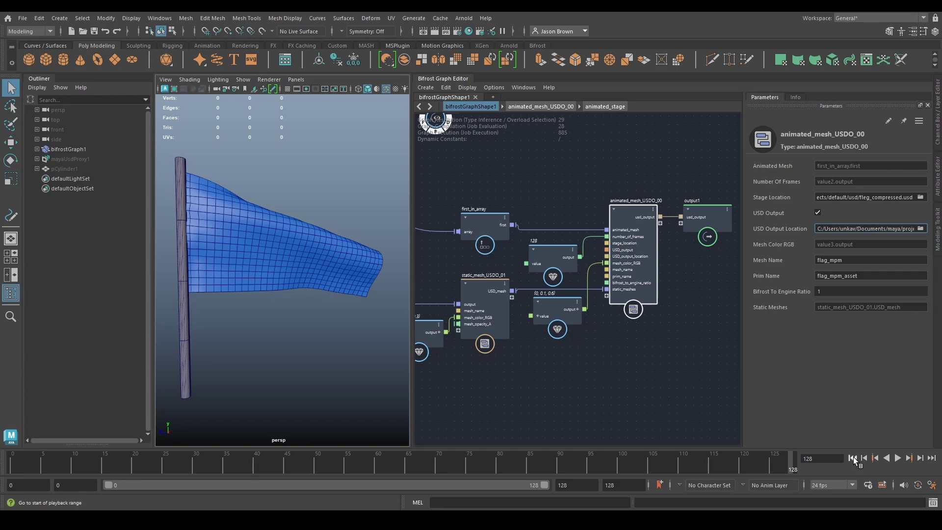
# Step: Run the flag simulation from frame 0 to 128 to write the USD file, and return to the start frame
pyautogui.click(853, 458)
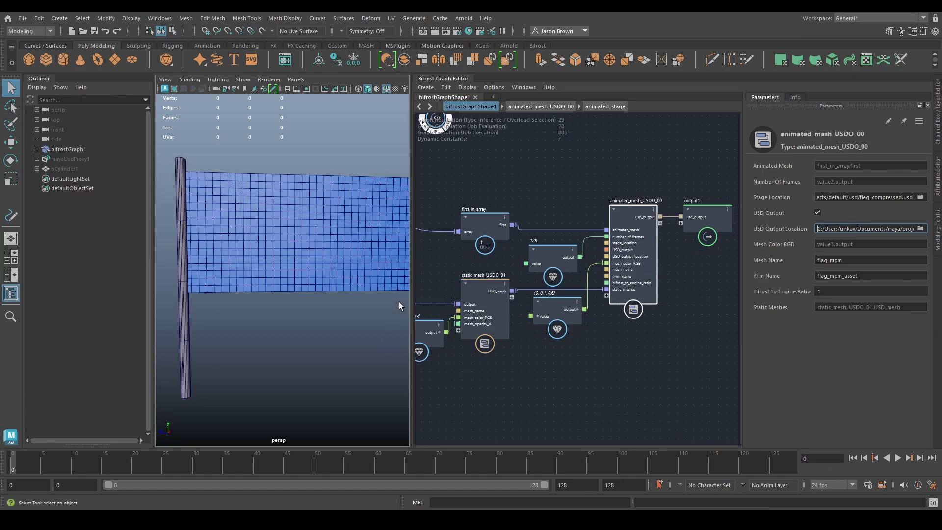
pyautogui.moveTo(411, 276); pyautogui.dragTo(489, 276)
pyautogui.keyDown('alt'); pyautogui.moveTo(452, 308); pyautogui.dragTo(415, 302); pyautogui.keyUp('alt')
pyautogui.keyDown('alt'); pyautogui.moveTo(415, 300); pyautogui.dragTo(305, 282, button='right'); pyautogui.keyUp('alt')
pyautogui.keyDown('alt'); pyautogui.moveTo(319, 285); pyautogui.dragTo(310, 271, button='middle'); pyautogui.keyUp('alt')
pyautogui.keyDown('alt'); pyautogui.moveTo(309, 272); pyautogui.dragTo(304, 273); pyautogui.keyUp('alt')
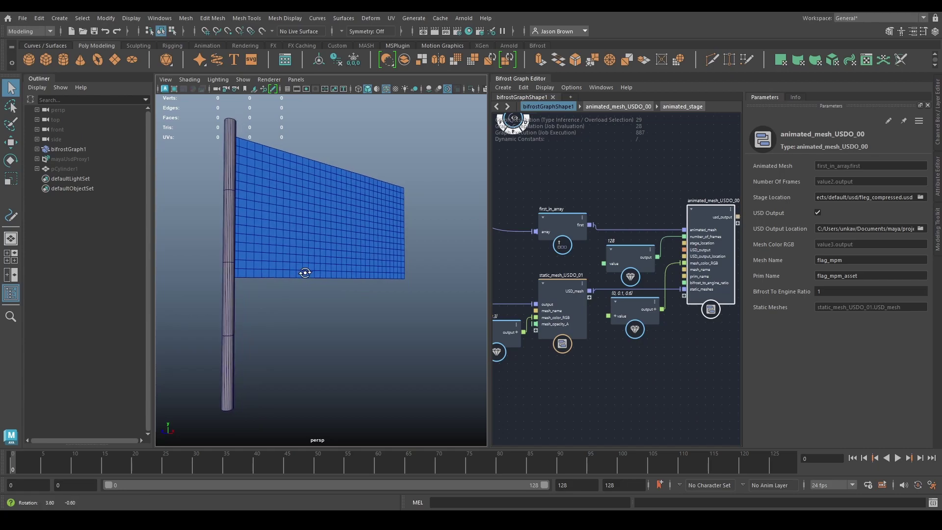
pyautogui.click(897, 458)
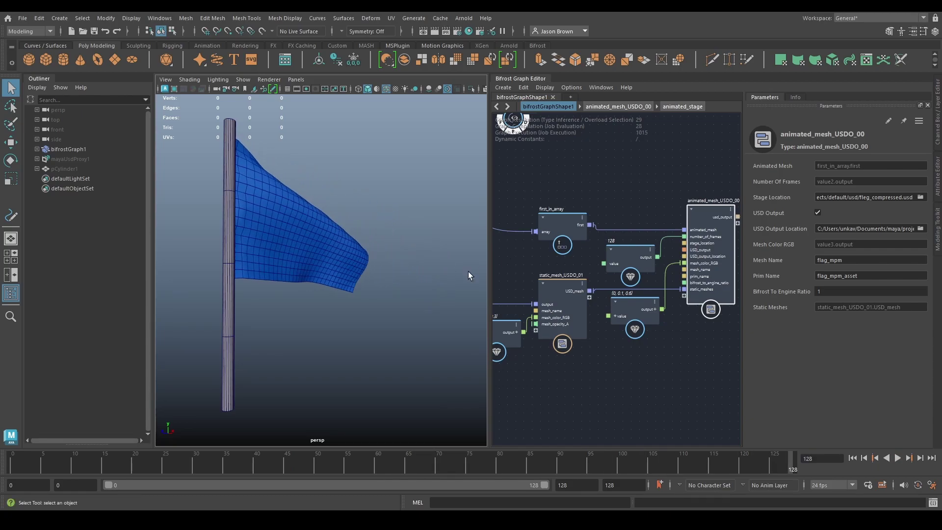
pyautogui.click(852, 457)
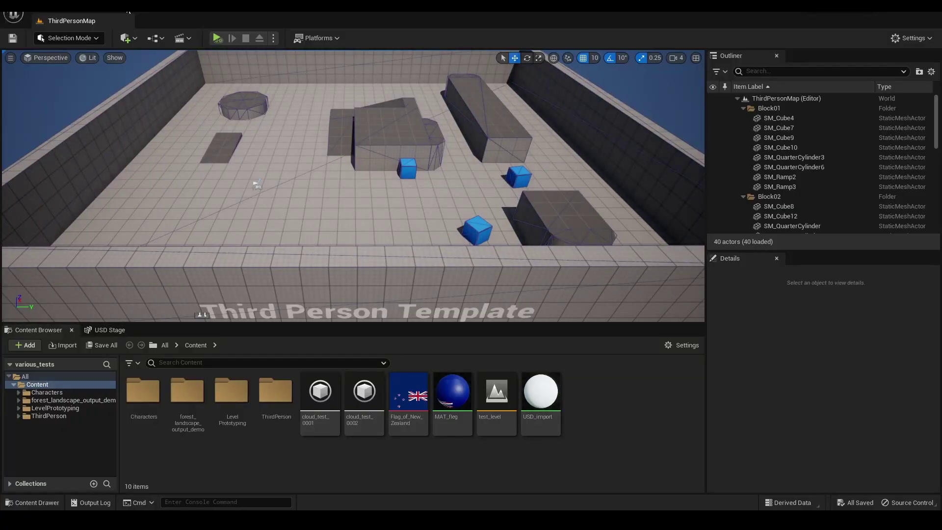
# Step: Switch to Unreal Editor, open test_level and delete its existing UsdStageActor0
pyautogui.click(39, 8)
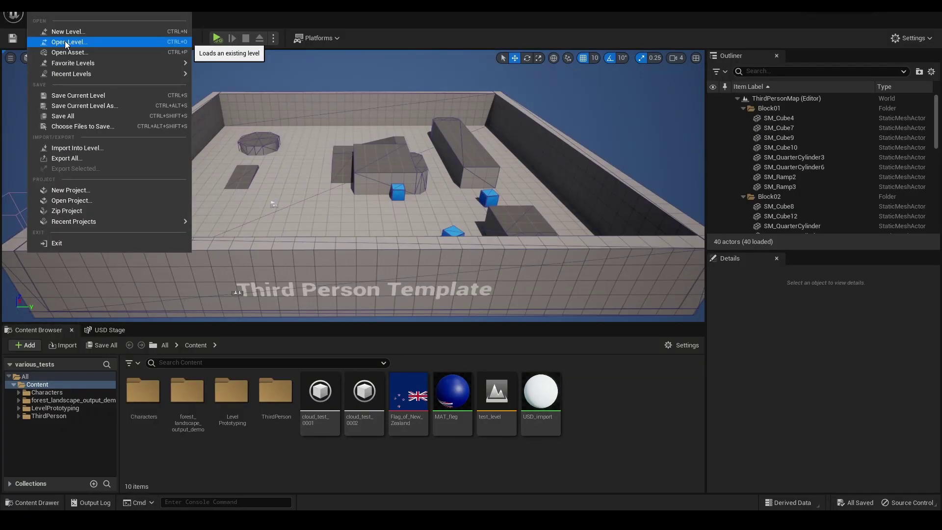
pyautogui.click(125, 42)
pyautogui.doubleClick(536, 161)
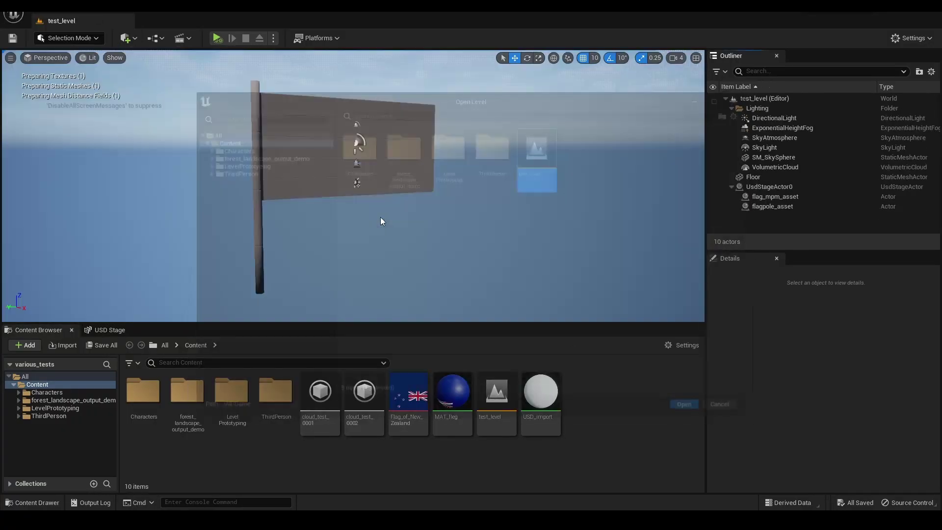
pyautogui.click(779, 187)
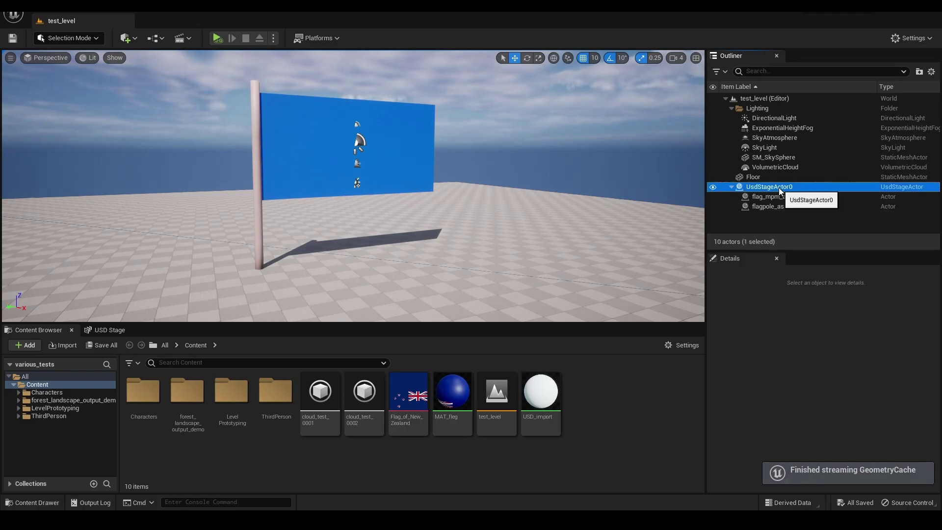
pyautogui.press('Delete')
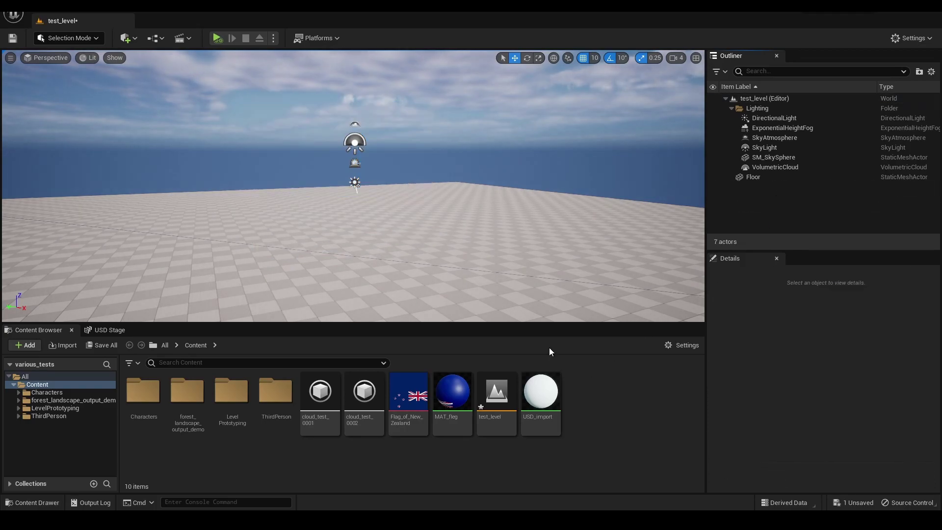
# Step: Open MPM_fleg_comp_video.usd as the level's USD stage
pyautogui.click(94, 330)
pyautogui.click(13, 344)
pyautogui.click(22, 383)
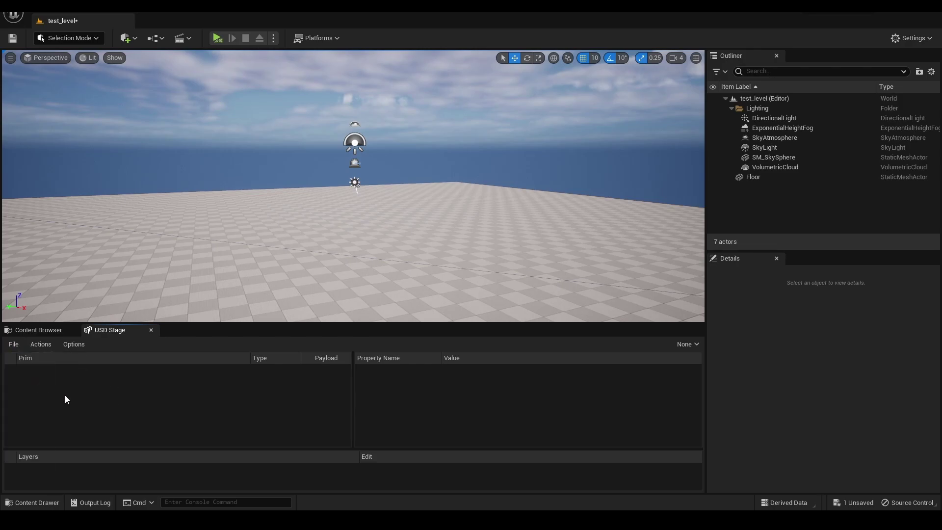
pyautogui.click(260, 158)
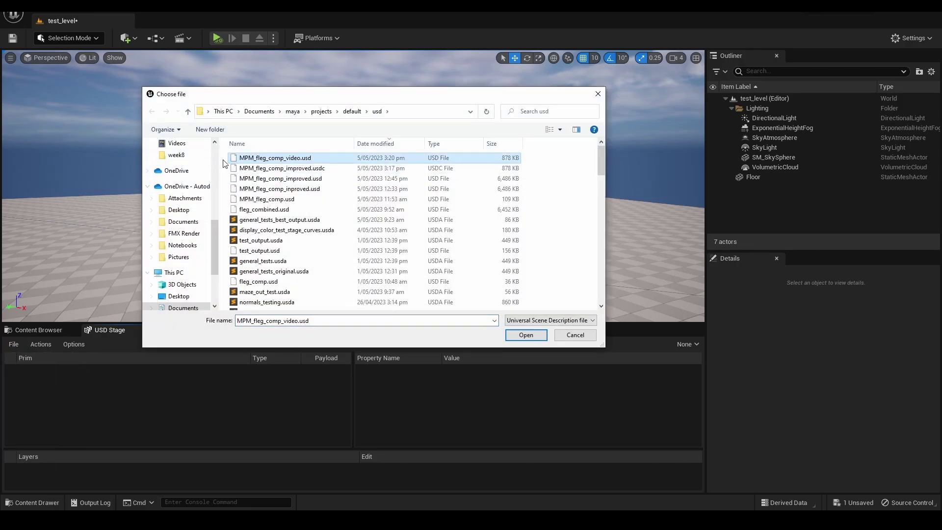
pyautogui.click(513, 336)
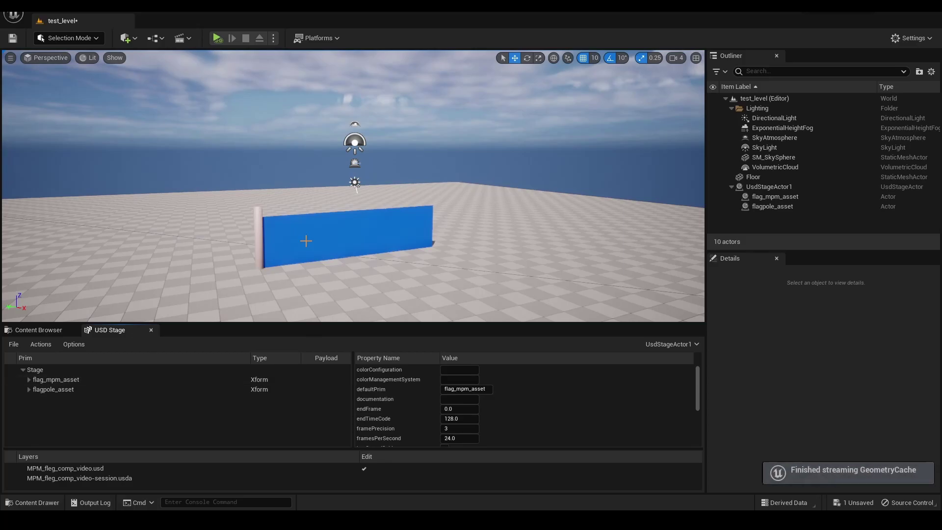
# Step: Raise UsdStageActor1 to a Z location of 620 and open its MPM_fleg_comp_video level sequence
pyautogui.click(768, 187)
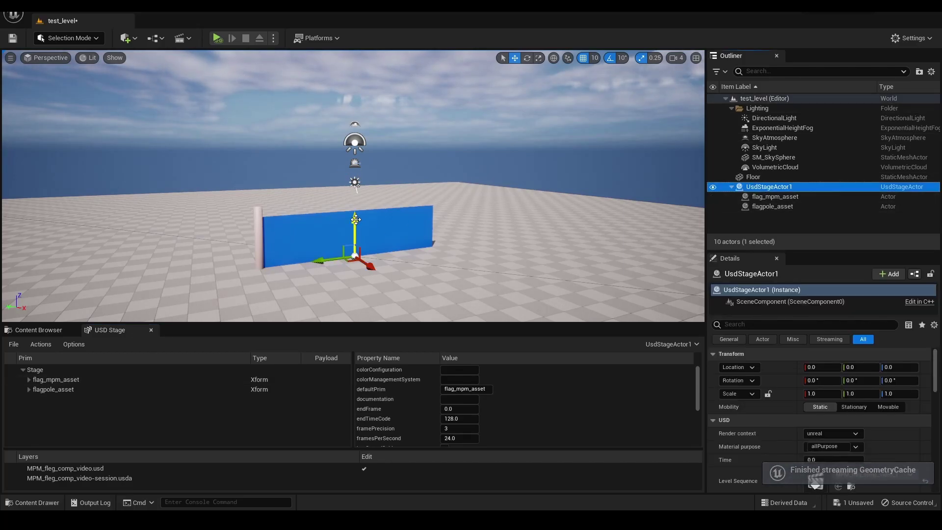
pyautogui.moveTo(352, 183); pyautogui.dragTo(350, 103)
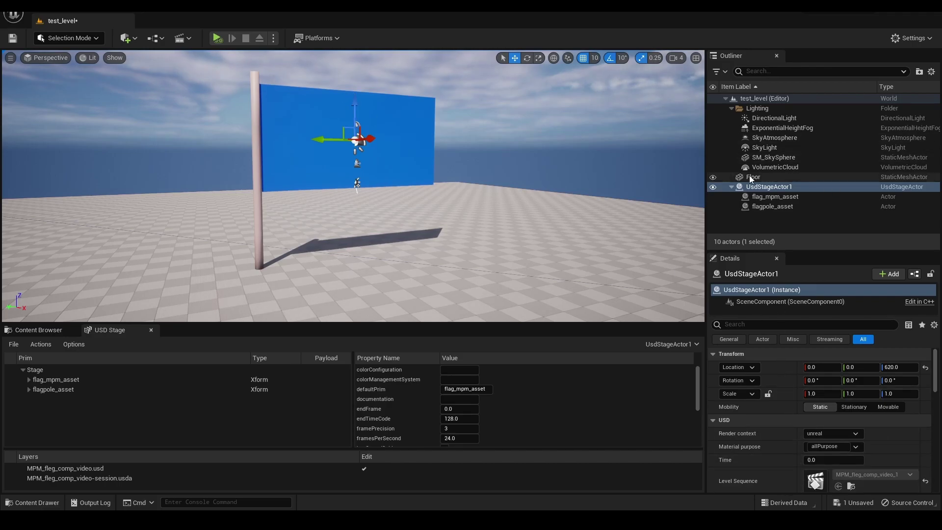
pyautogui.doubleClick(815, 481)
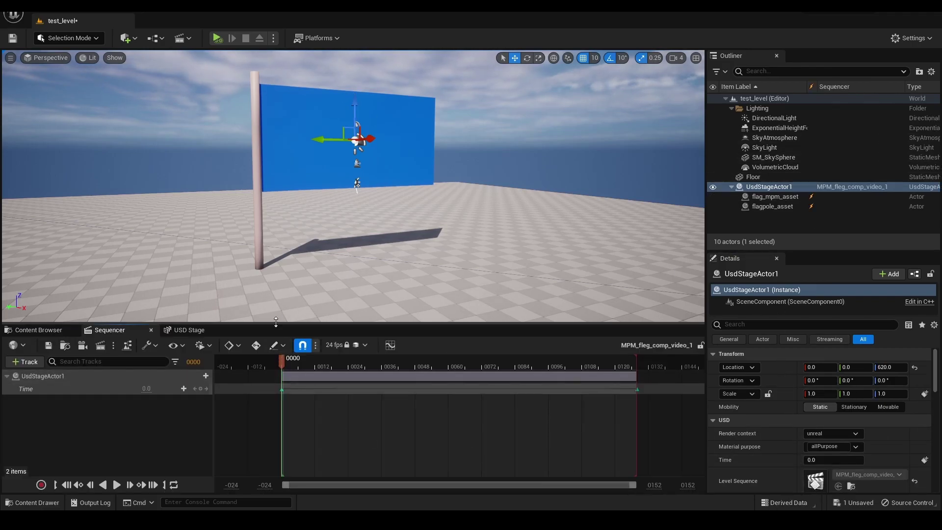
# Step: Play the flag sequence, turn off looping, and replay it from frame 0
pyautogui.click(117, 485)
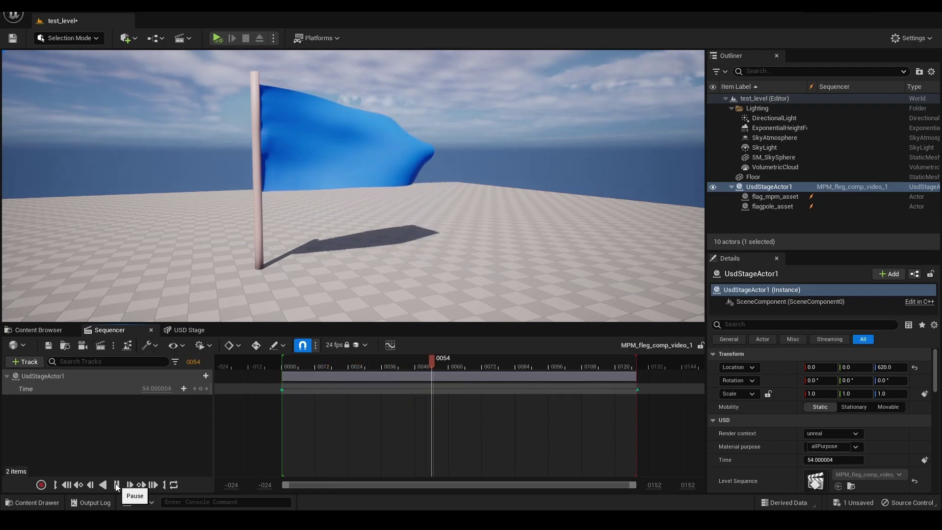
pyautogui.click(117, 485)
pyautogui.click(174, 486)
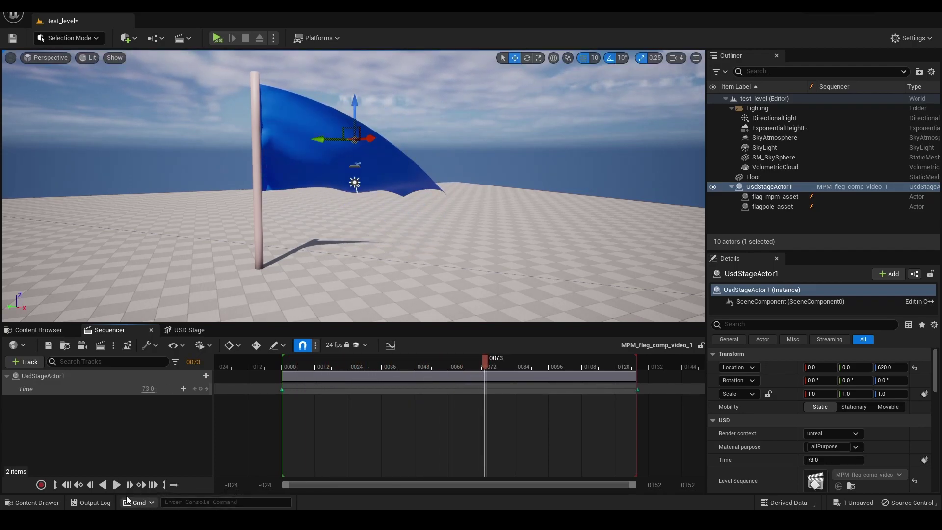
pyautogui.click(60, 485)
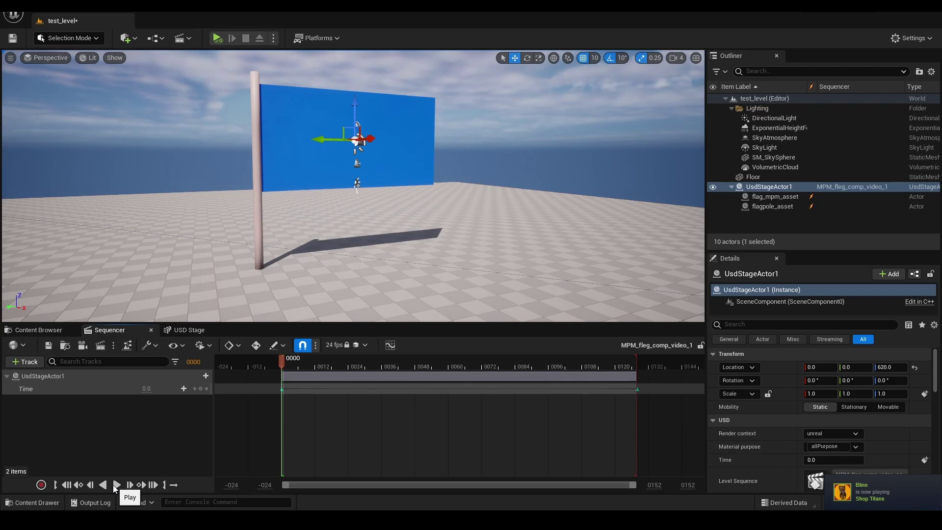
pyautogui.click(115, 485)
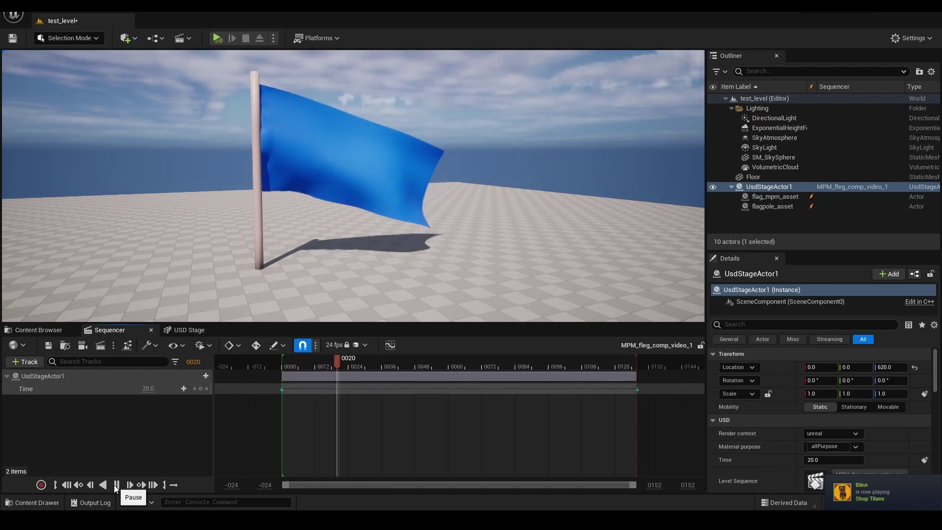